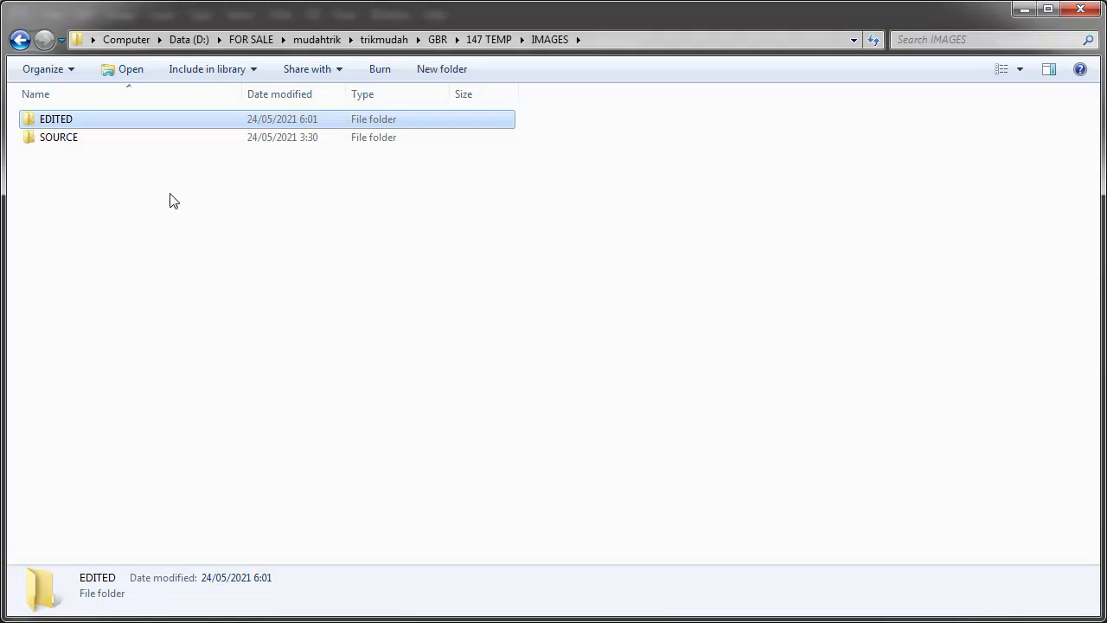
Check the contents of the SOURCE and EDITED folders inside IMAGES, selecting all the source pictures, and return to IMAGES.
{"action": "double_click", "coordinate": [83, 140]}
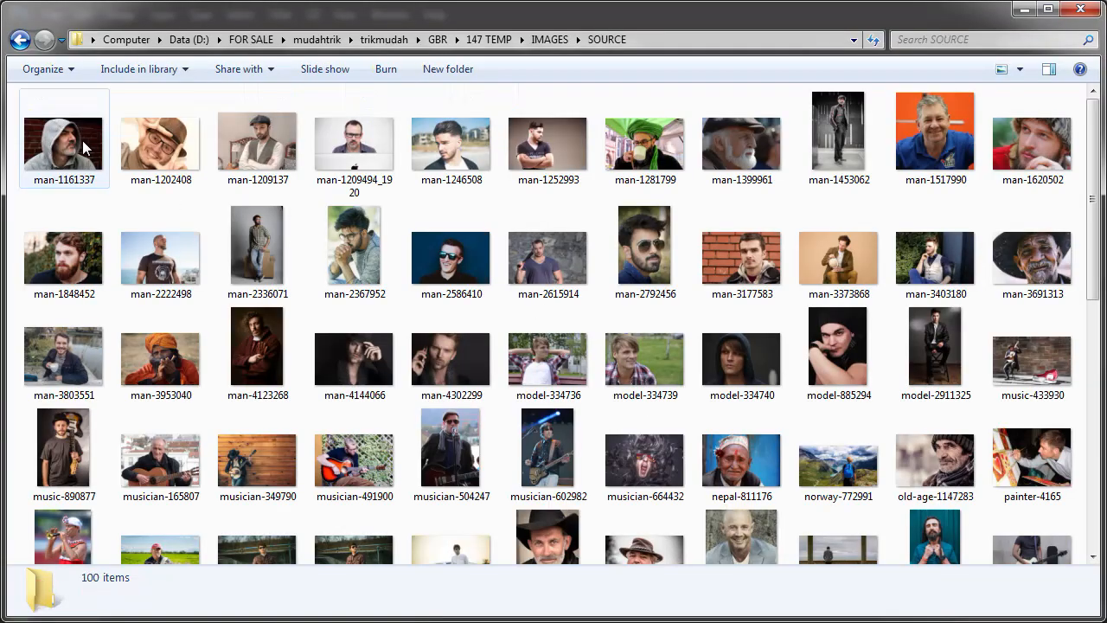
{"action": "left_click", "coordinate": [84, 149]}
{"action": "key", "text": "ctrl+a"}
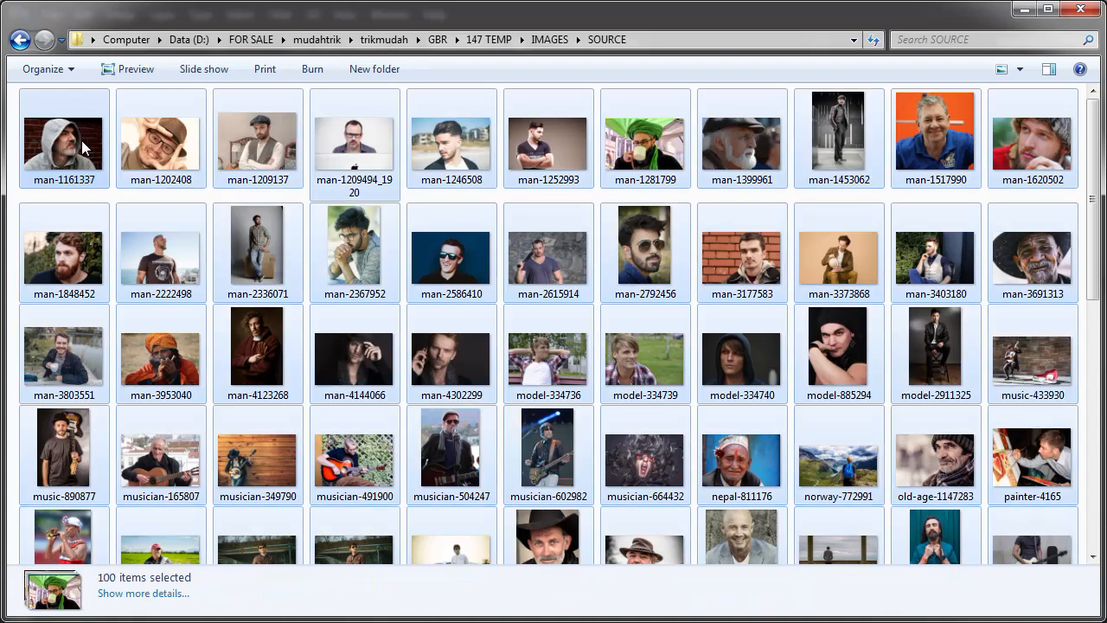
{"action": "left_click", "coordinate": [550, 39]}
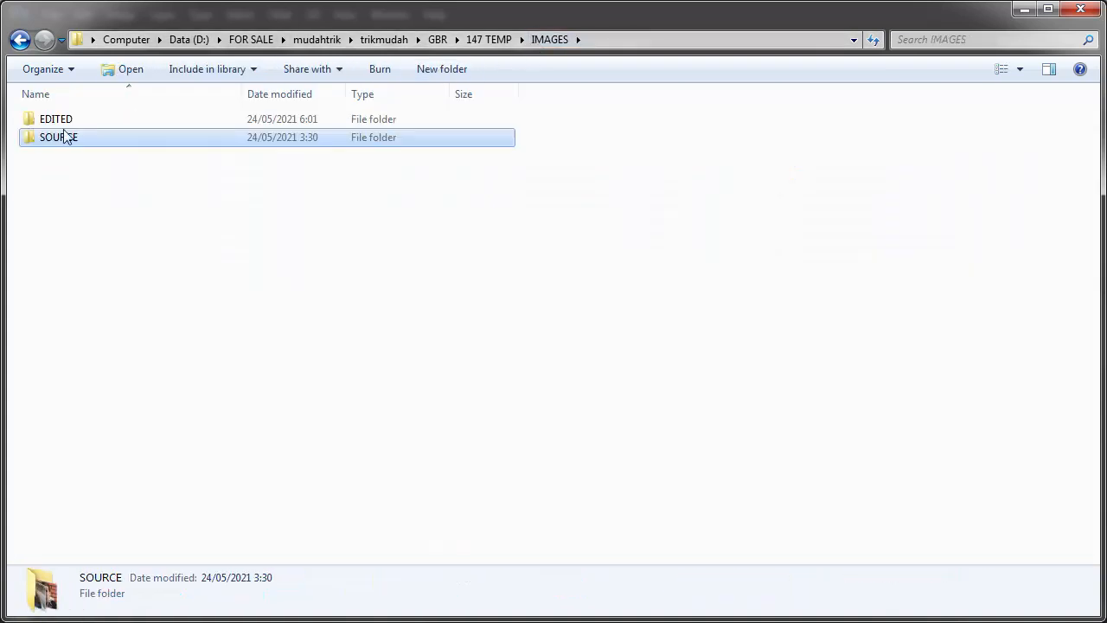
{"action": "double_click", "coordinate": [65, 124]}
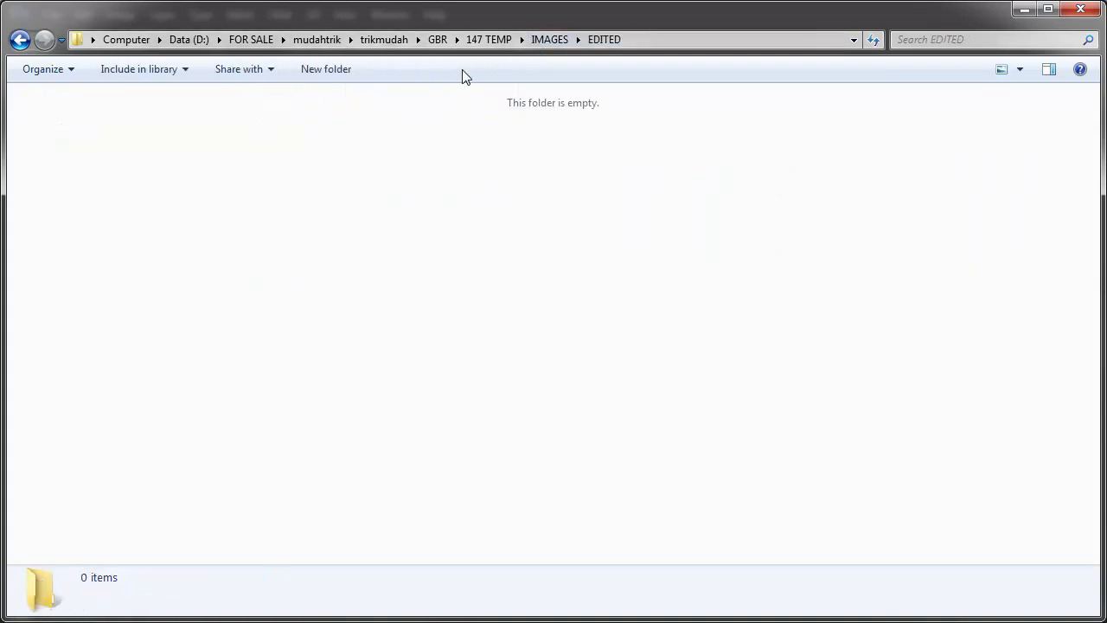
{"action": "left_click", "coordinate": [542, 39]}
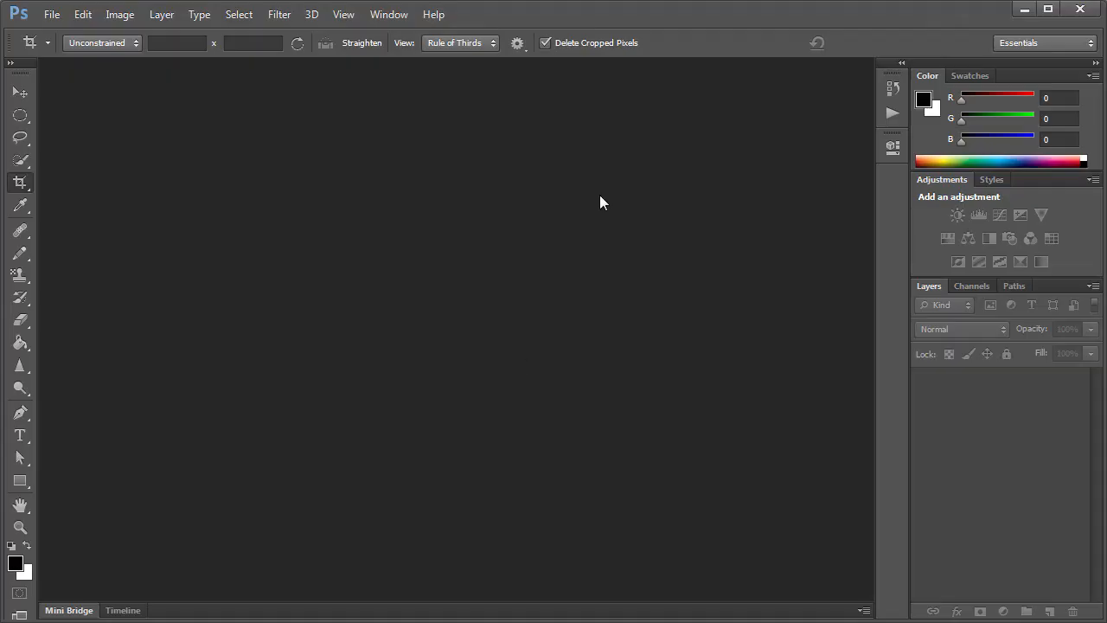
Switch to Photoshop, display the Actions list and open the image man-1161337 from the SOURCE folder.
{"action": "left_click", "coordinate": [389, 15]}
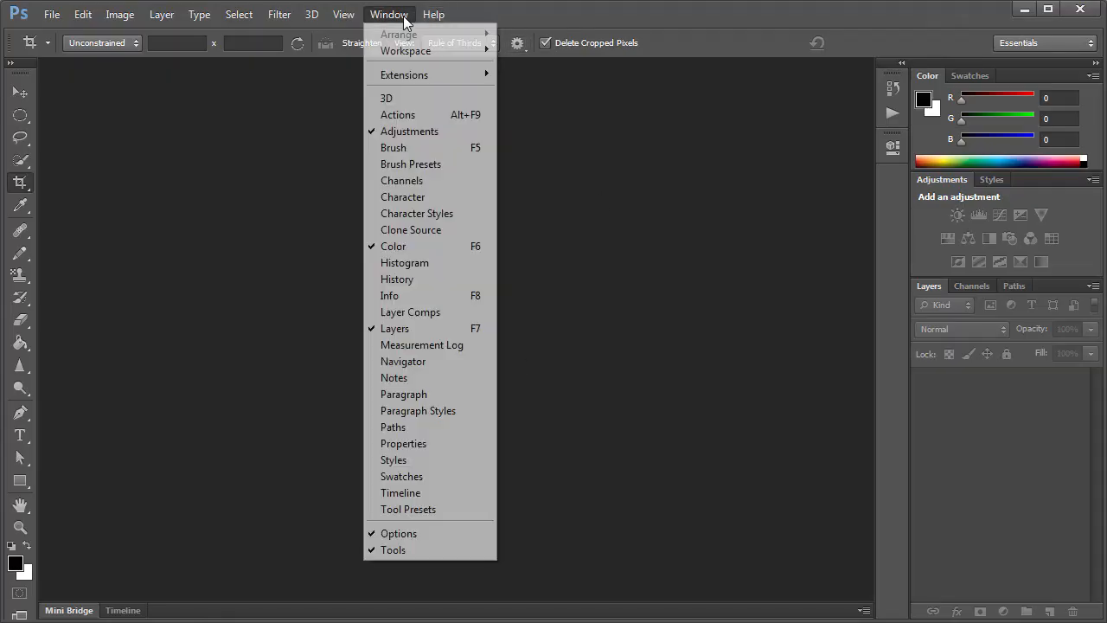
{"action": "left_click", "coordinate": [432, 115]}
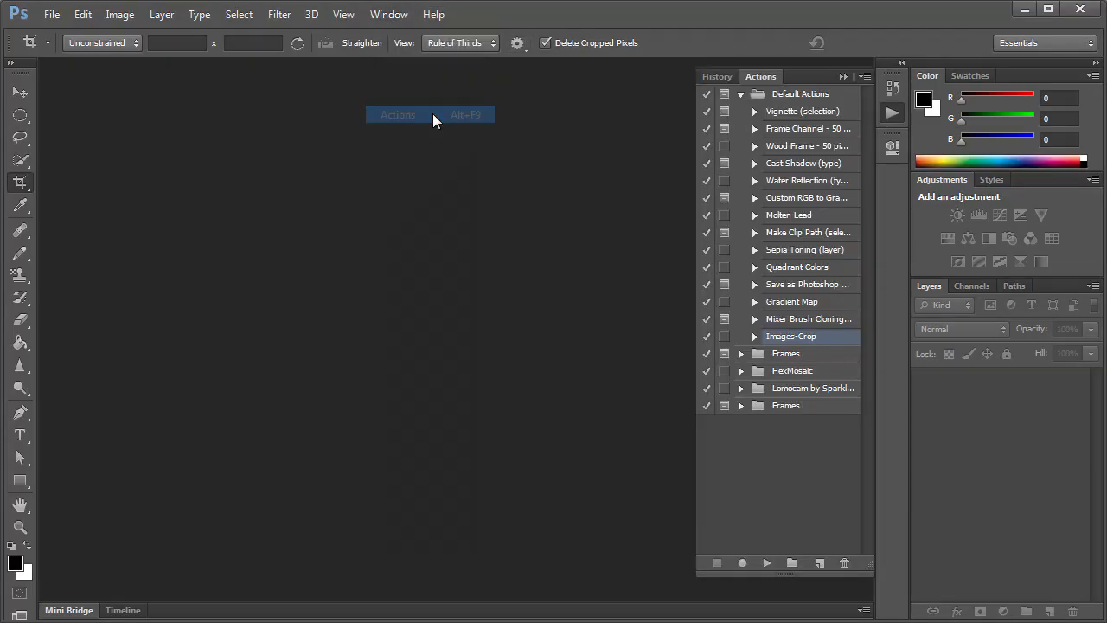
{"action": "left_click", "coordinate": [52, 14]}
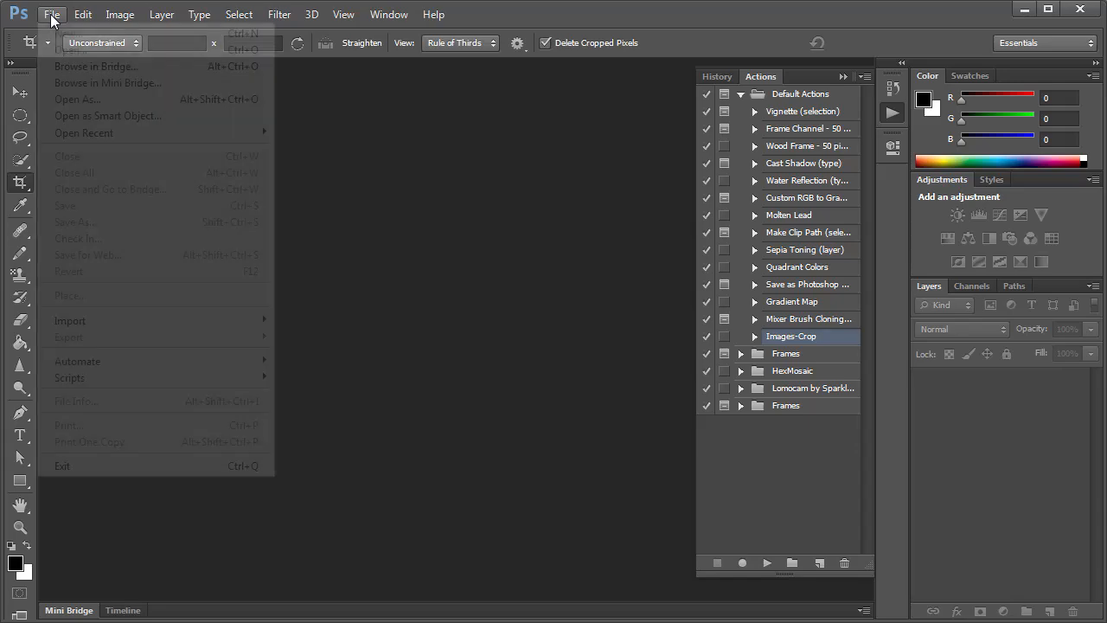
{"action": "left_click", "coordinate": [62, 49]}
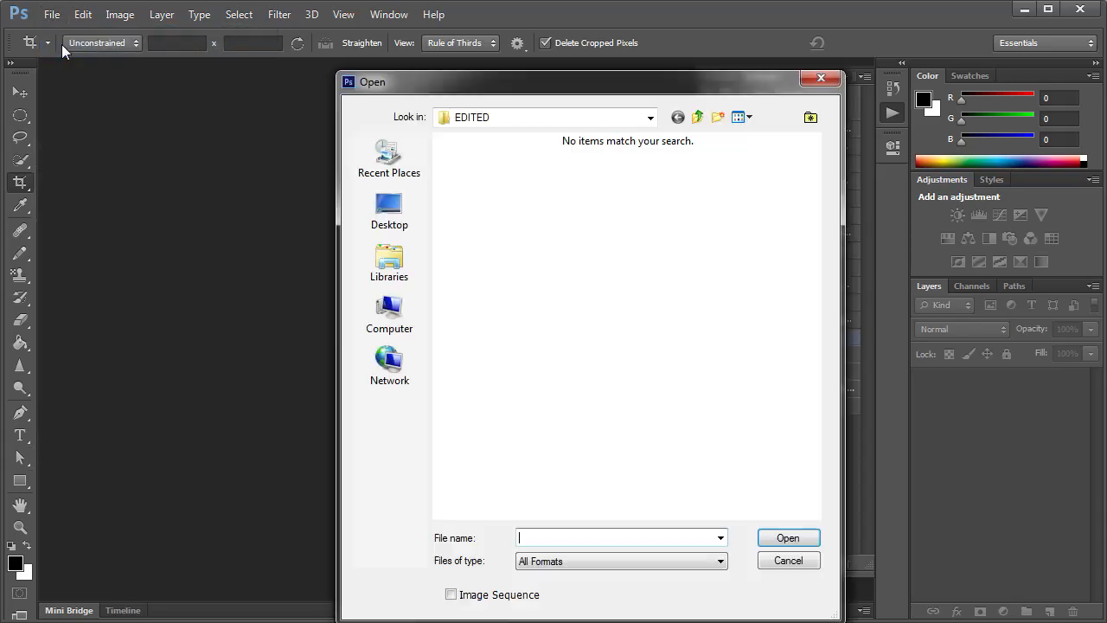
{"action": "left_click", "coordinate": [698, 118]}
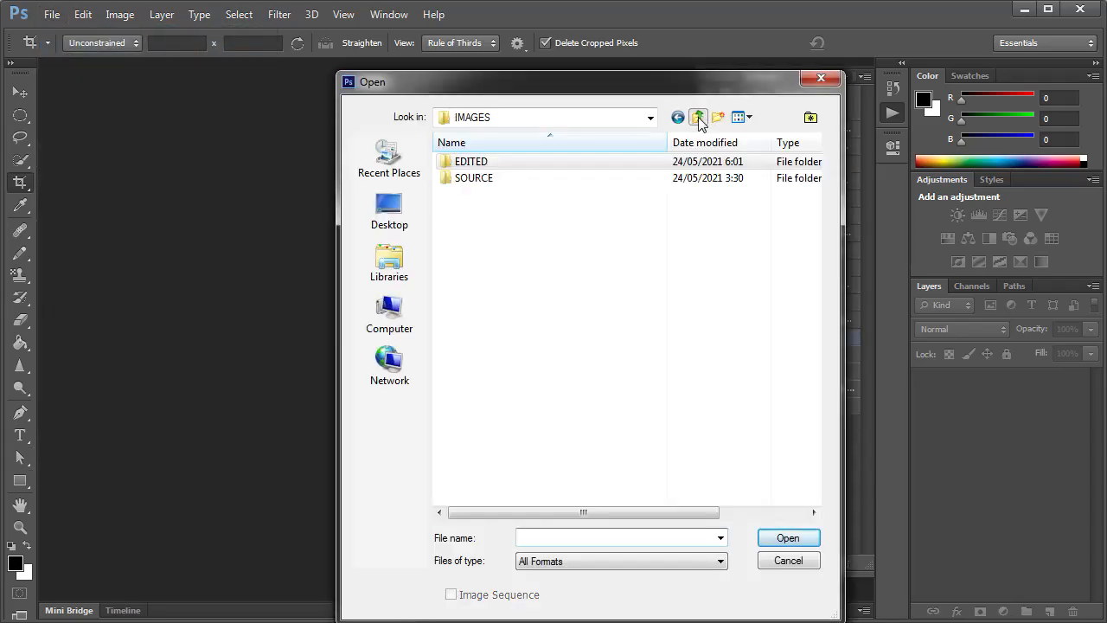
{"action": "double_click", "coordinate": [477, 179]}
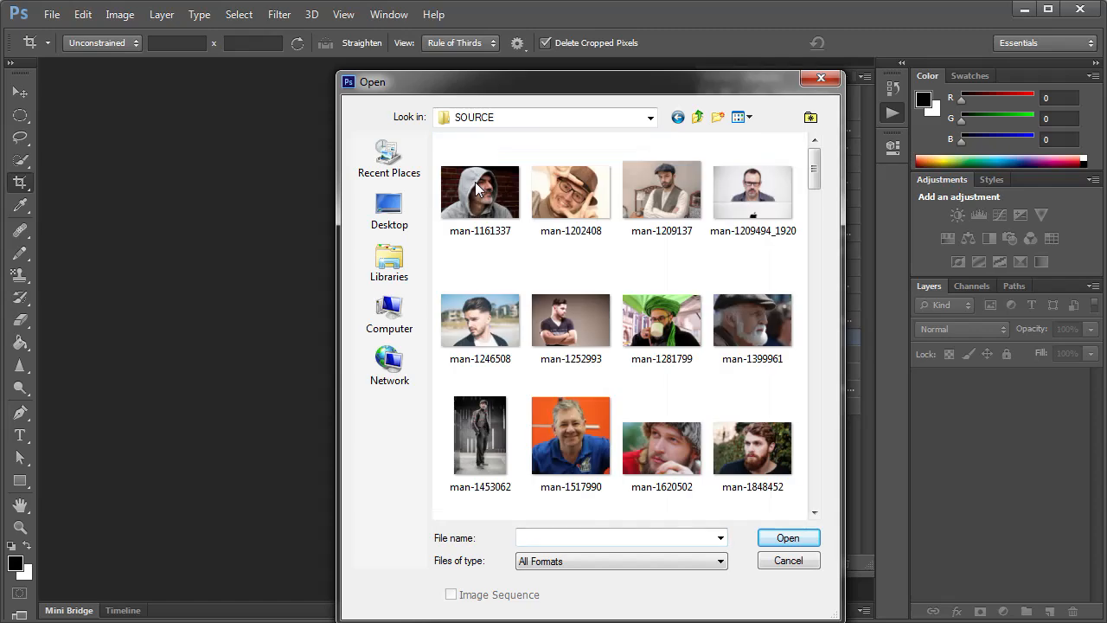
{"action": "left_click", "coordinate": [477, 189]}
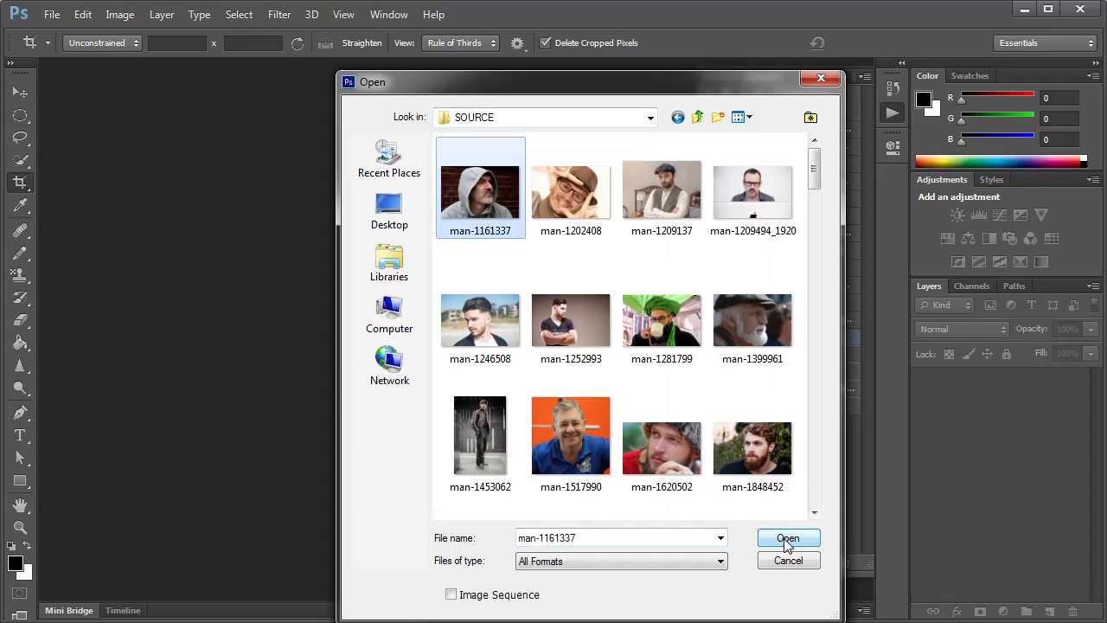
{"action": "left_click_drag", "start_coordinate": [593, 91], "coordinate": [582, 49]}
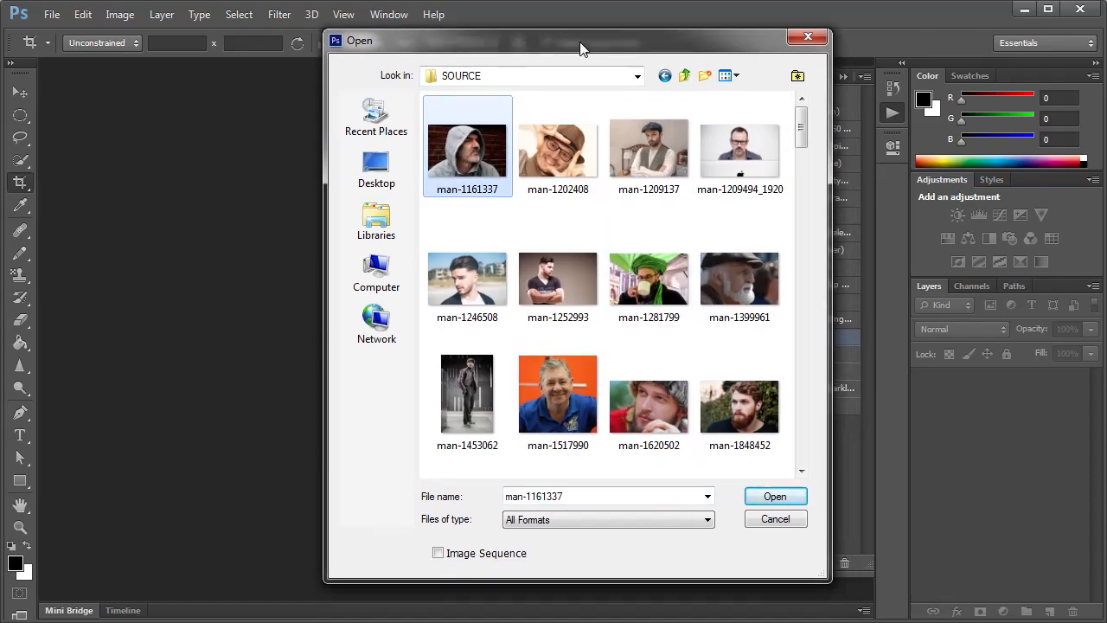
{"action": "left_click", "coordinate": [776, 500]}
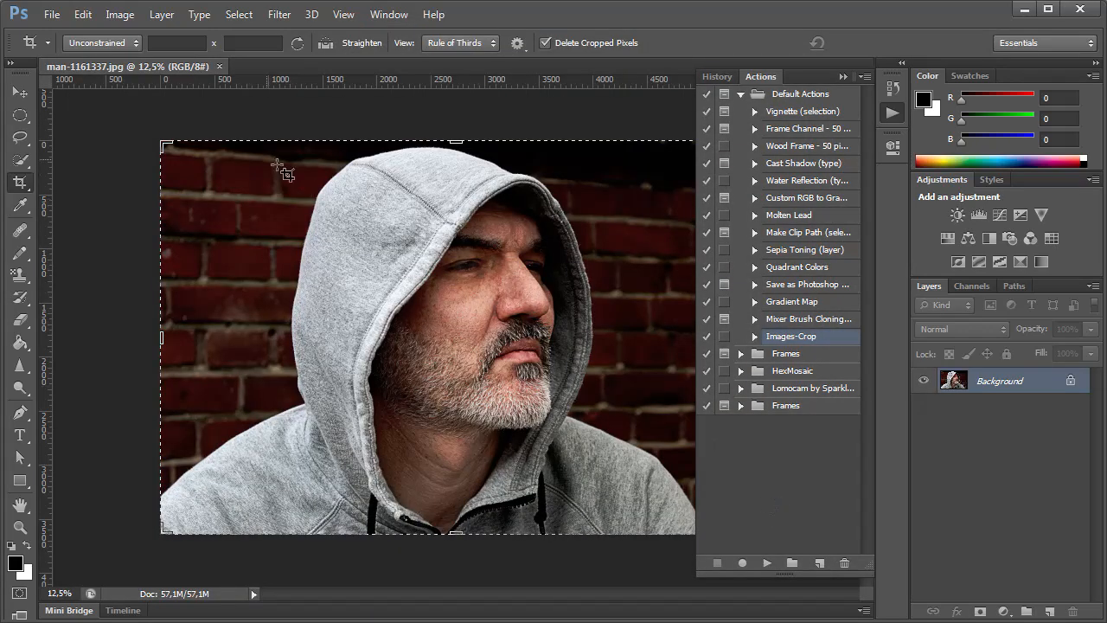
Activate the Move tool and start recording a new action named "Edit" in the Default Actions set.
{"action": "left_click", "coordinate": [20, 92]}
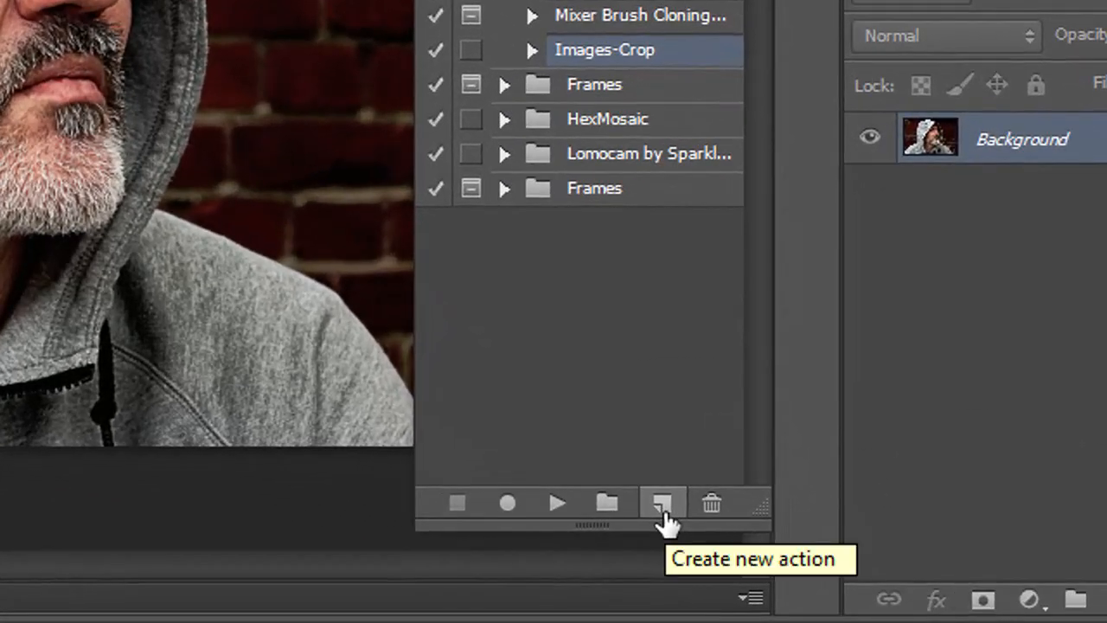
{"action": "left_click", "coordinate": [666, 517]}
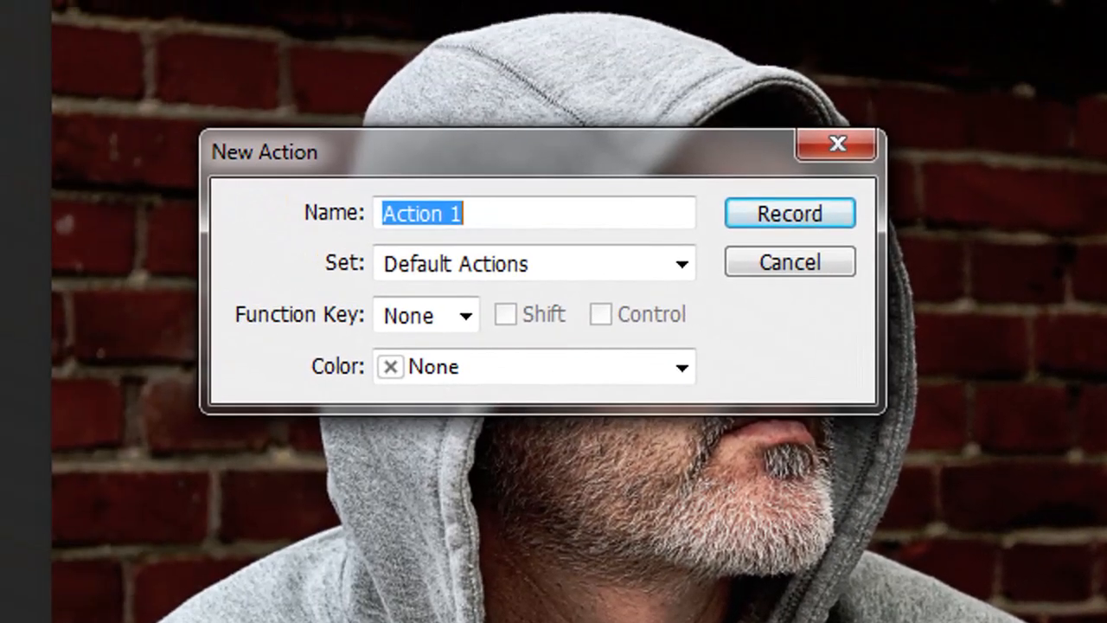
{"action": "type", "text": "Edit"}
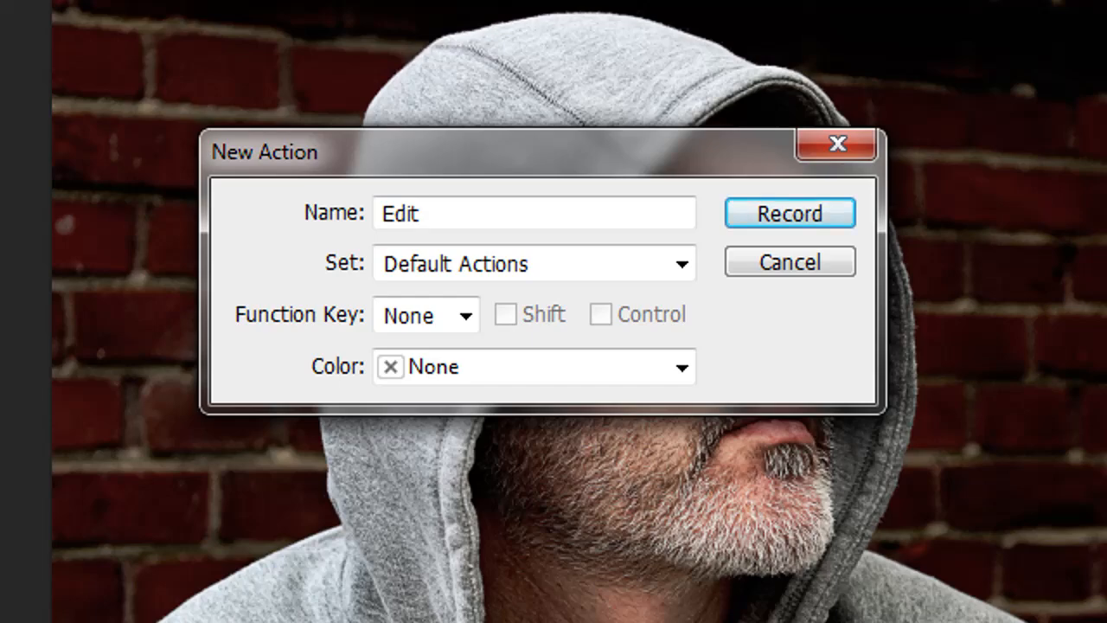
{"action": "left_click", "coordinate": [788, 214]}
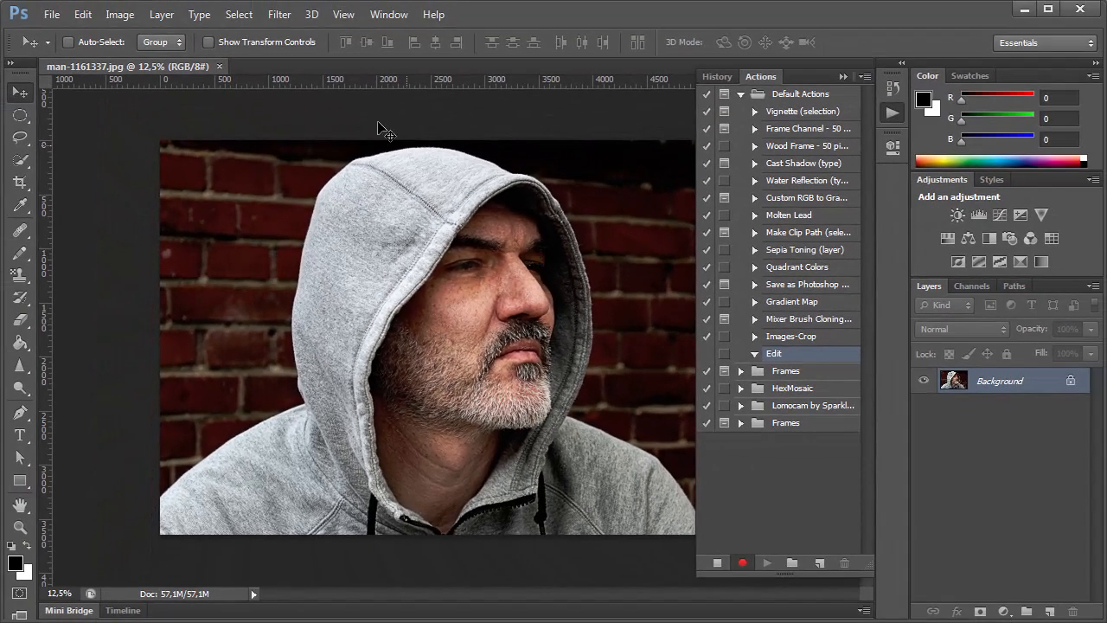
Resize the image to a width of 600 pixels with proportions constrained.
{"action": "left_click", "coordinate": [126, 15]}
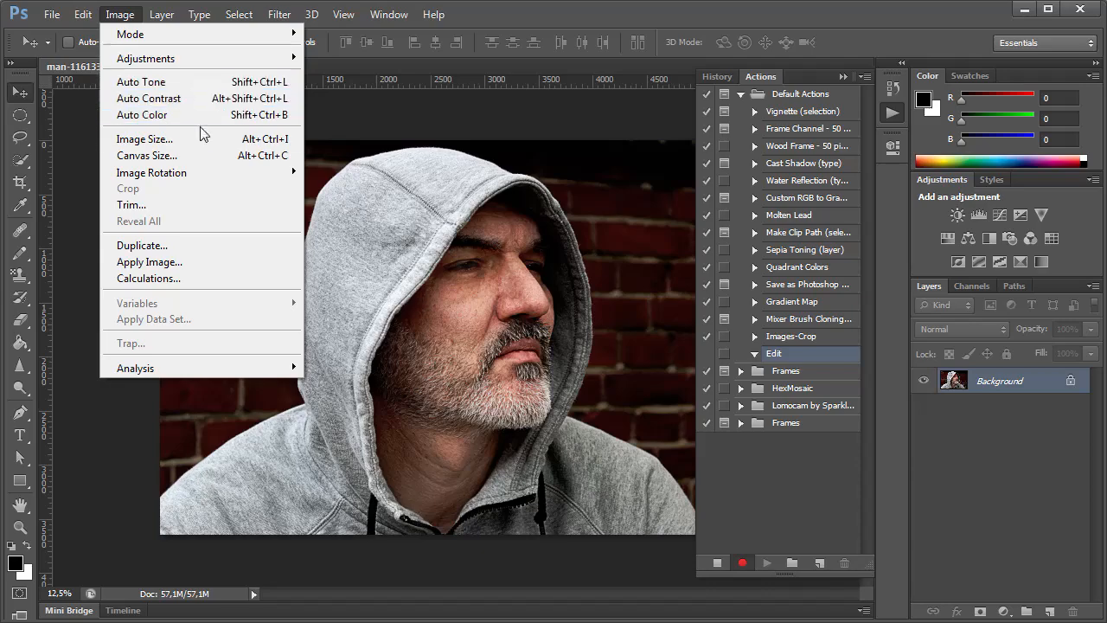
{"action": "left_click", "coordinate": [205, 140]}
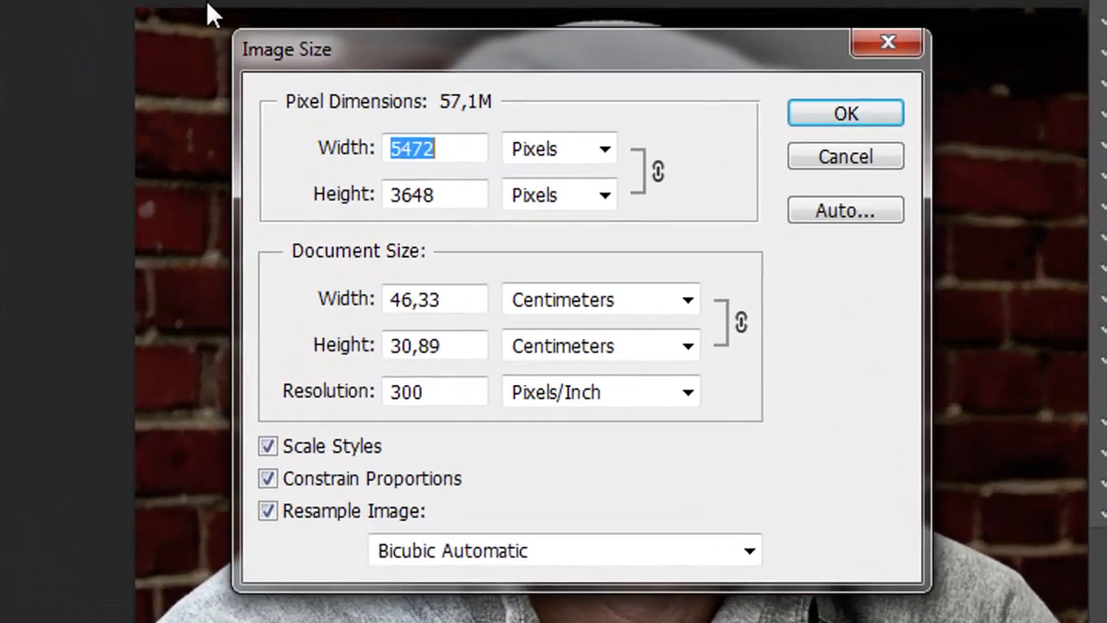
{"action": "type", "text": "600"}
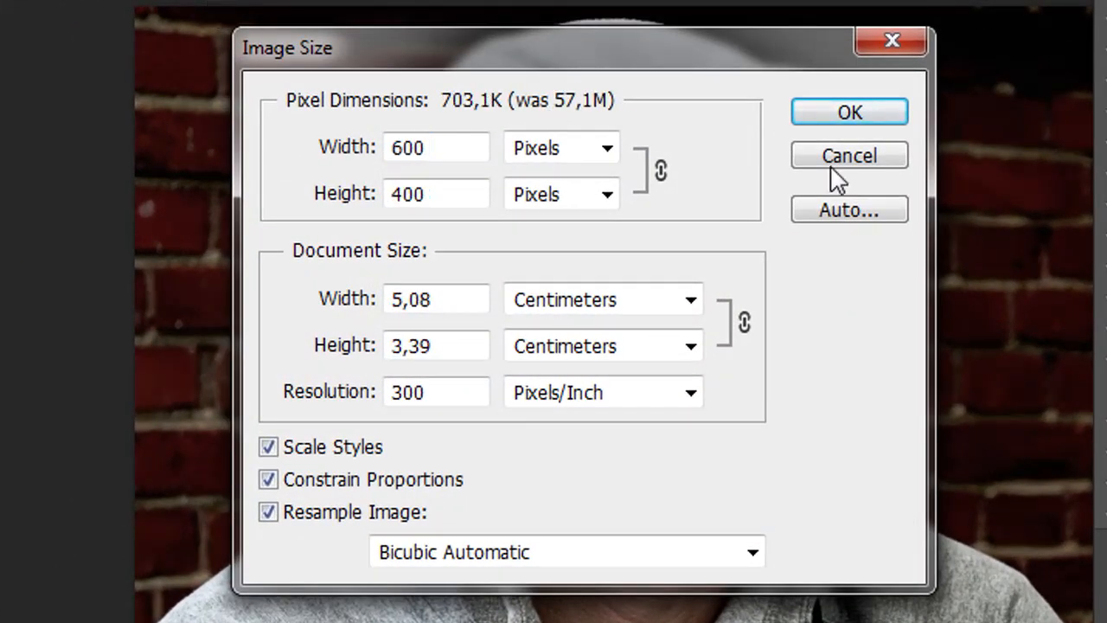
{"action": "left_click", "coordinate": [847, 117]}
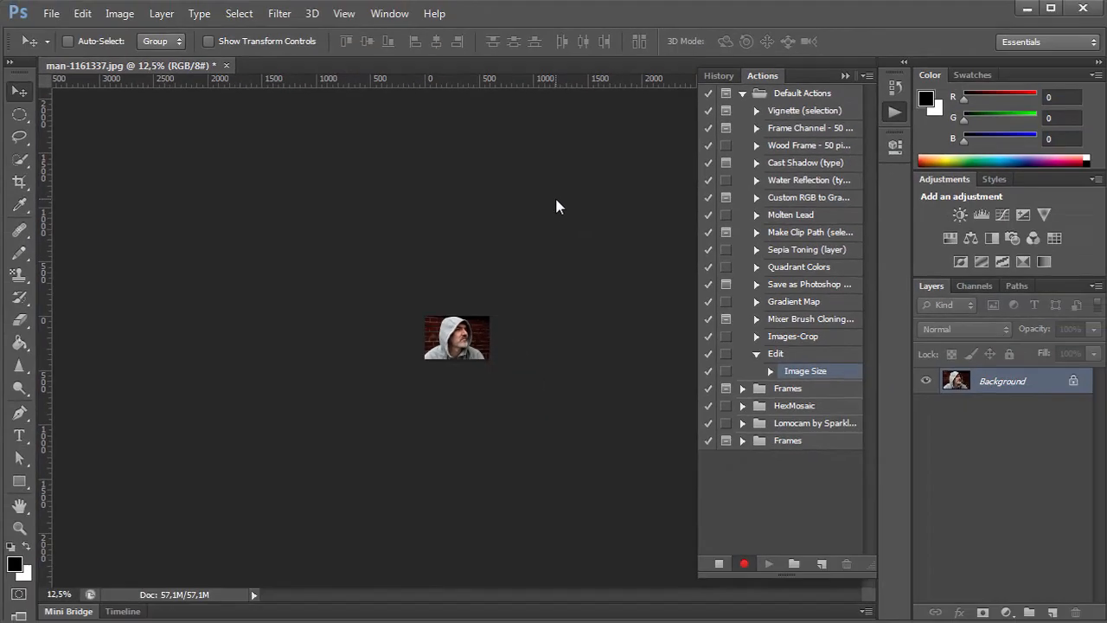
Crop the image to a centred 1 x 1 (Square) ratio and return to the Move tool.
{"action": "key", "text": "ctrl+plus"}
{"action": "key", "text": "ctrl+plus"}
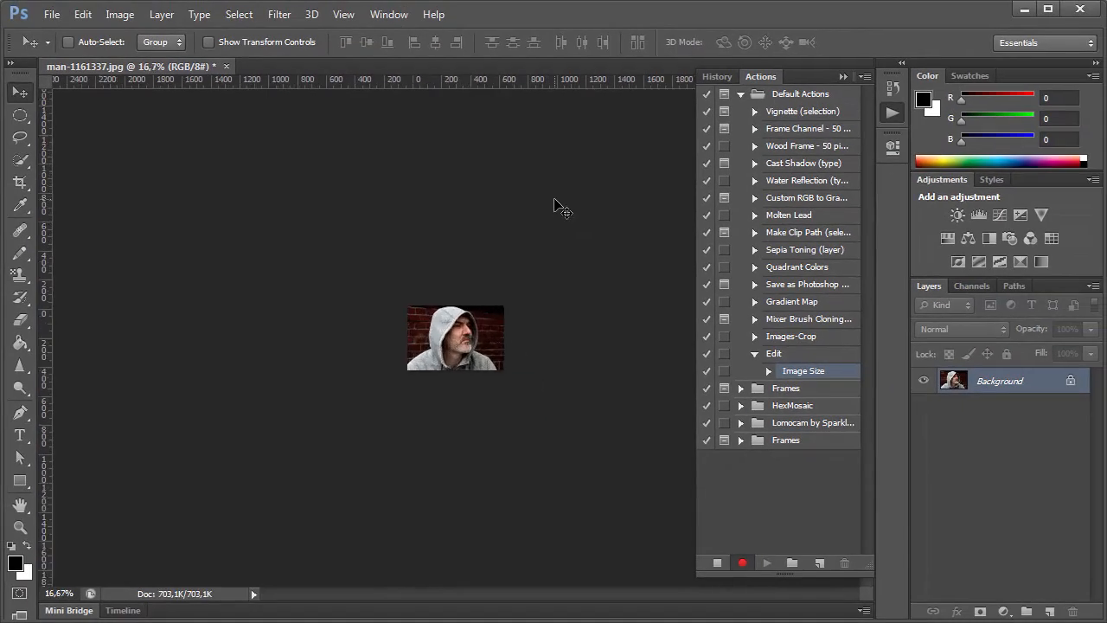
{"action": "key", "text": "ctrl+plus"}
{"action": "key", "text": "ctrl+plus"}
{"action": "key", "text": "ctrl+plus"}
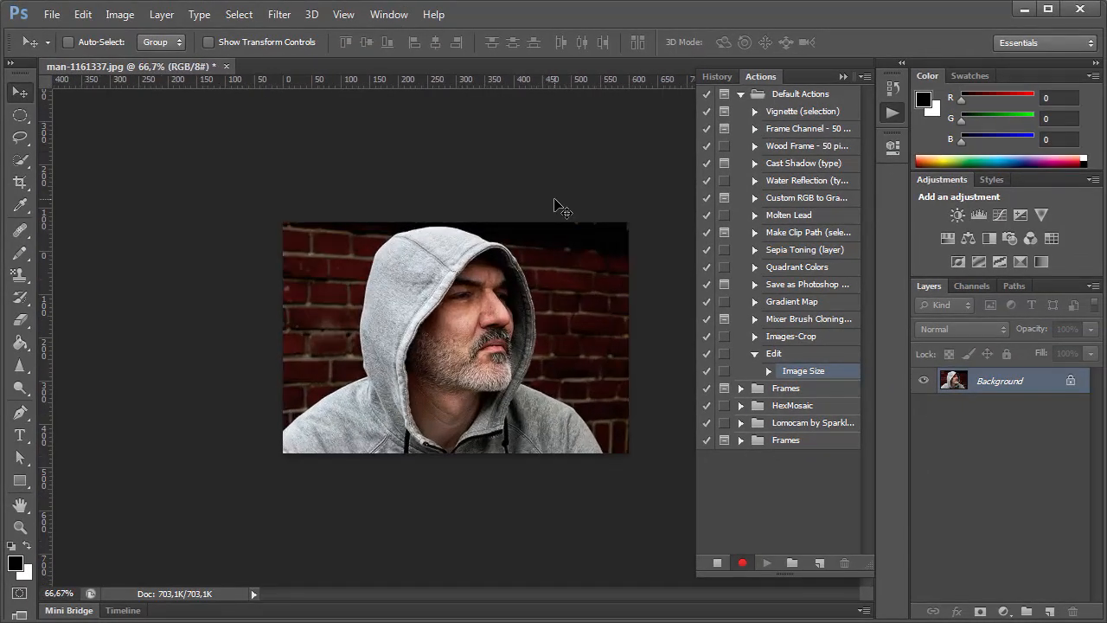
{"action": "key", "text": "ctrl+plus"}
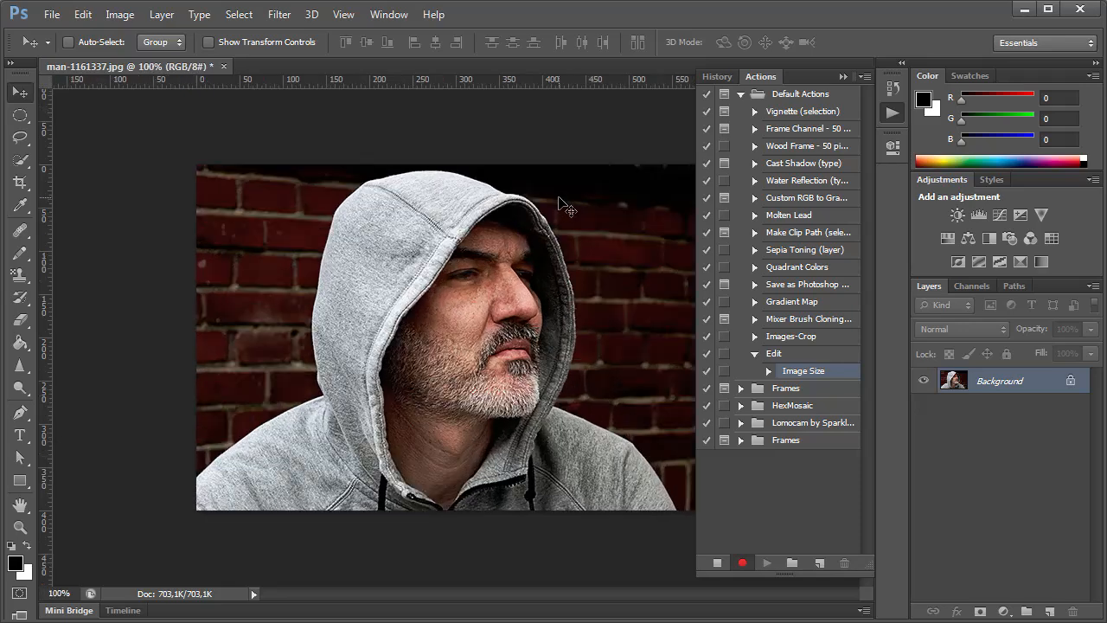
{"action": "key", "text": "ctrl+minus"}
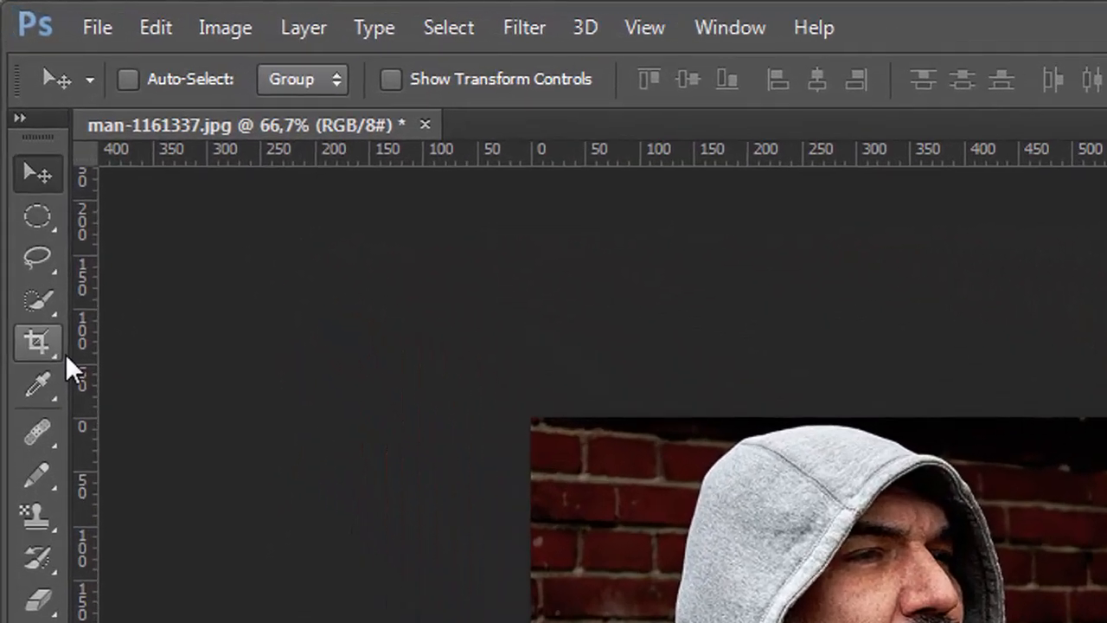
{"action": "left_click", "coordinate": [41, 368]}
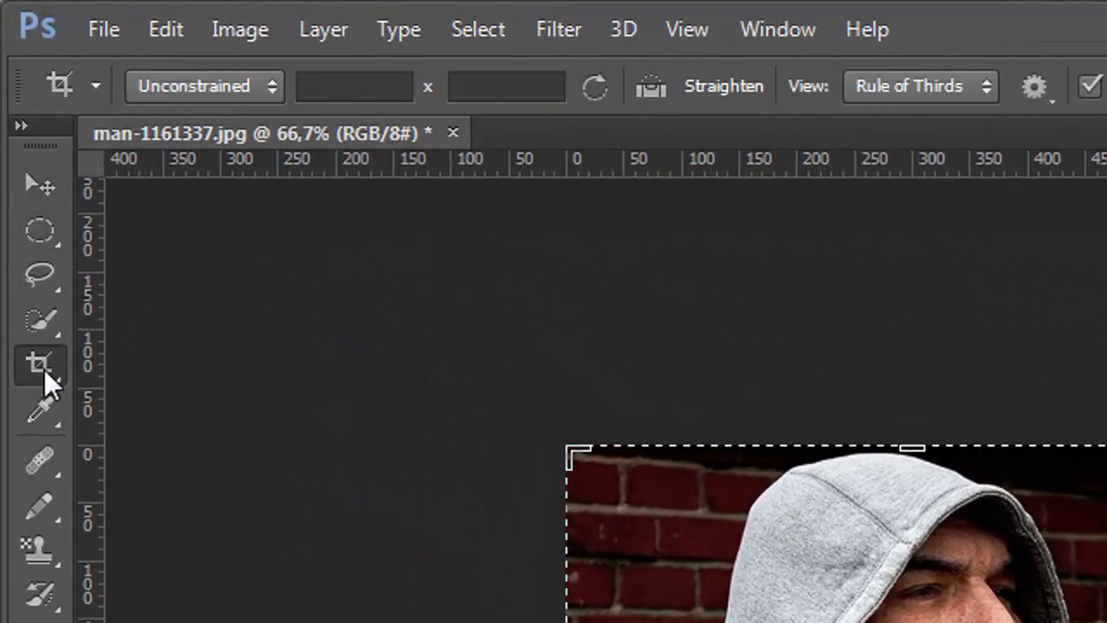
{"action": "left_click", "coordinate": [244, 91]}
{"action": "left_click", "coordinate": [236, 204]}
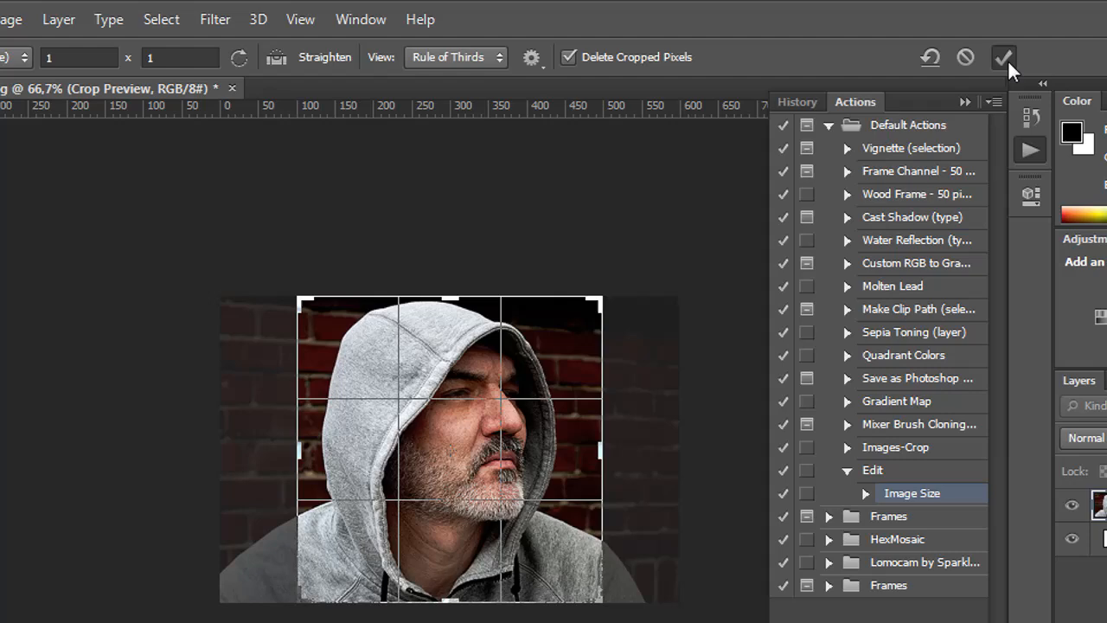
{"action": "left_click", "coordinate": [874, 43]}
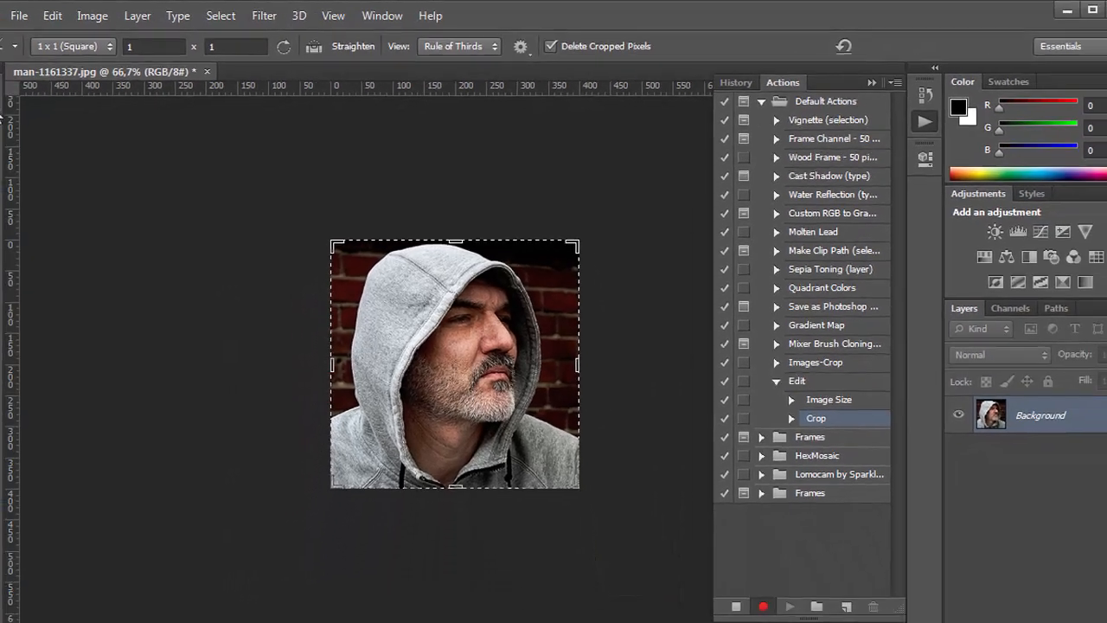
{"action": "left_click", "coordinate": [24, 95]}
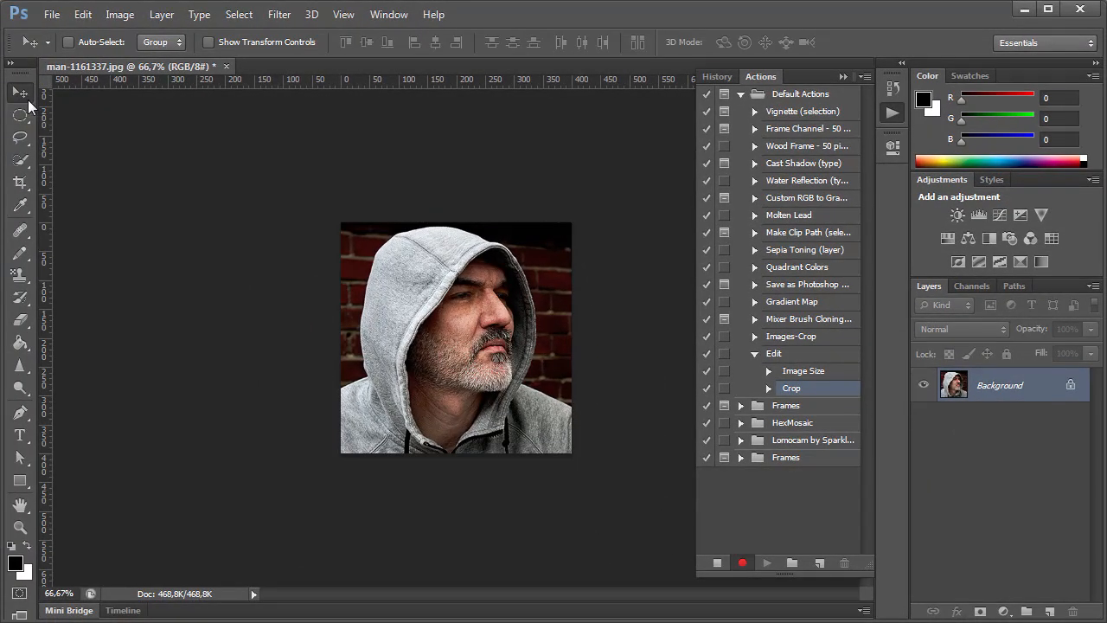
Convert the Background into a regular layer, keeping the default layer settings.
{"action": "key", "text": "ctrl+1"}
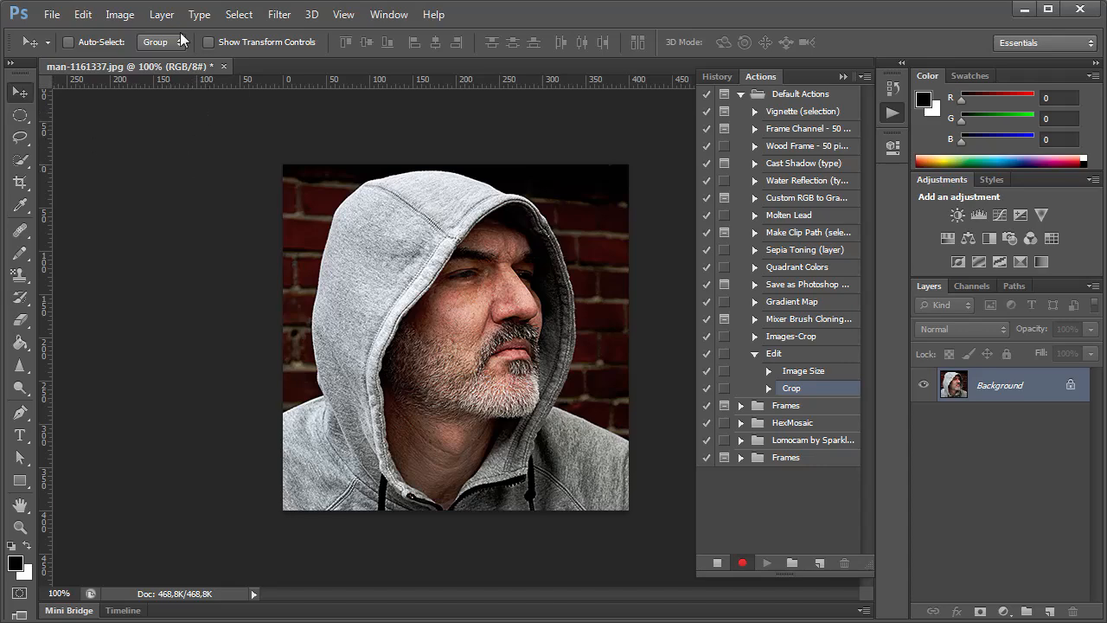
{"action": "left_click", "coordinate": [162, 15]}
{"action": "mouse_move", "coordinate": [342, 34]}
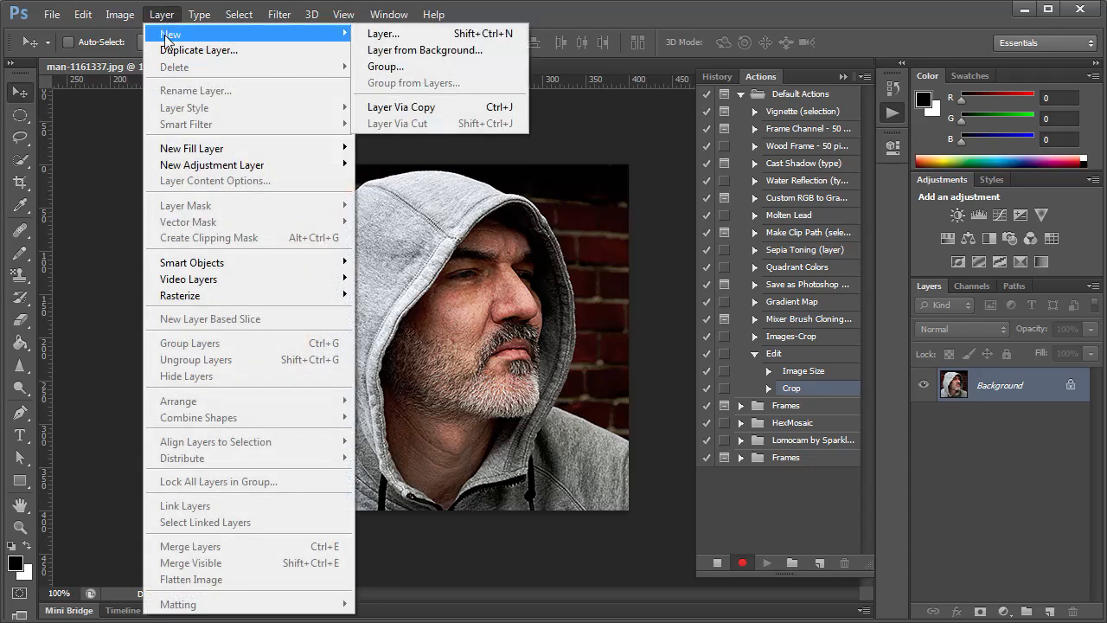
{"action": "left_click", "coordinate": [511, 50]}
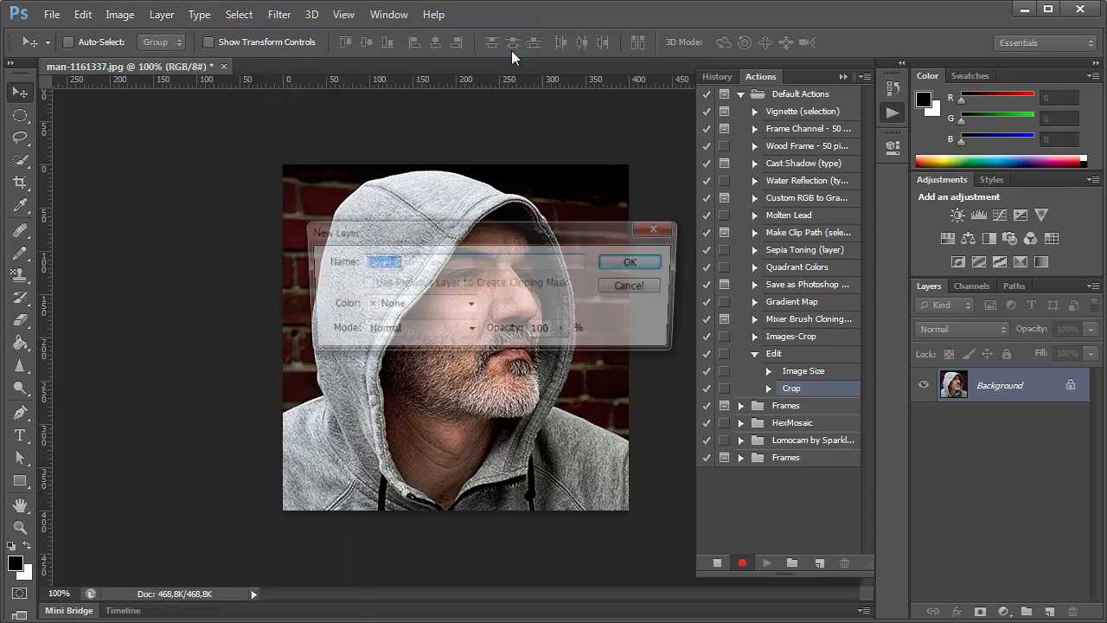
{"action": "left_click", "coordinate": [632, 263]}
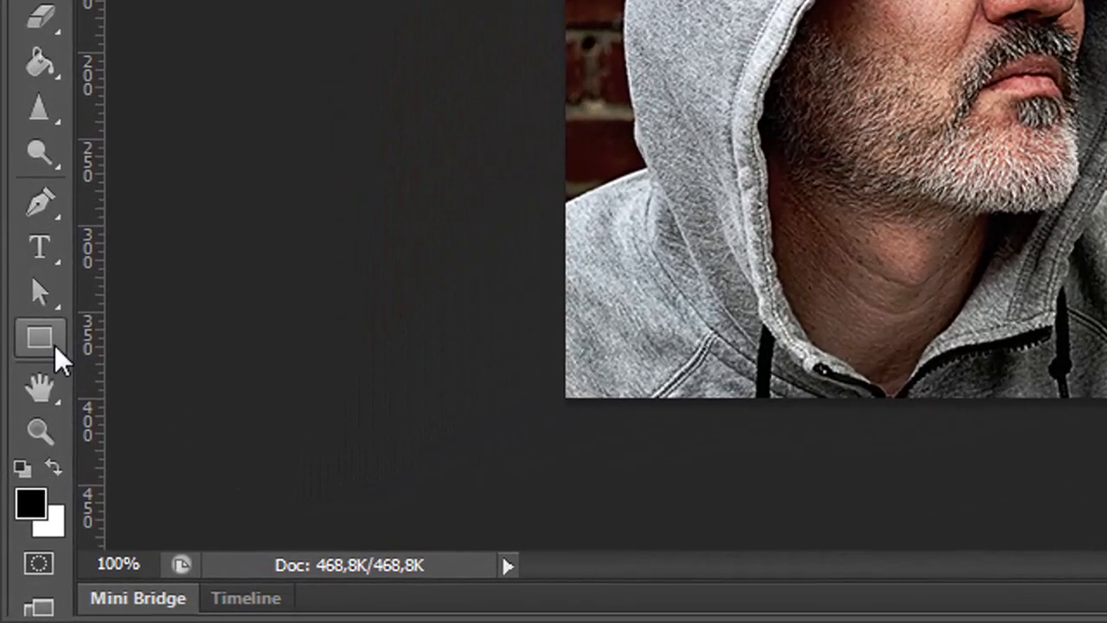
Activate the Custom Shape tool and choose the solid circle as its shape.
{"action": "right_click", "coordinate": [24, 482]}
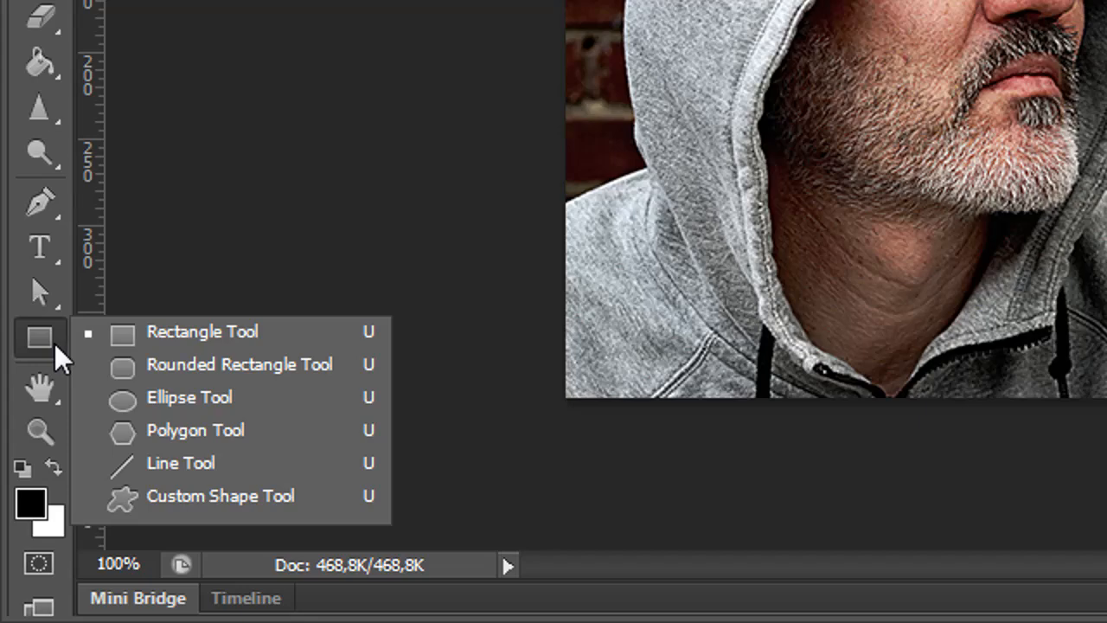
{"action": "left_click", "coordinate": [330, 506]}
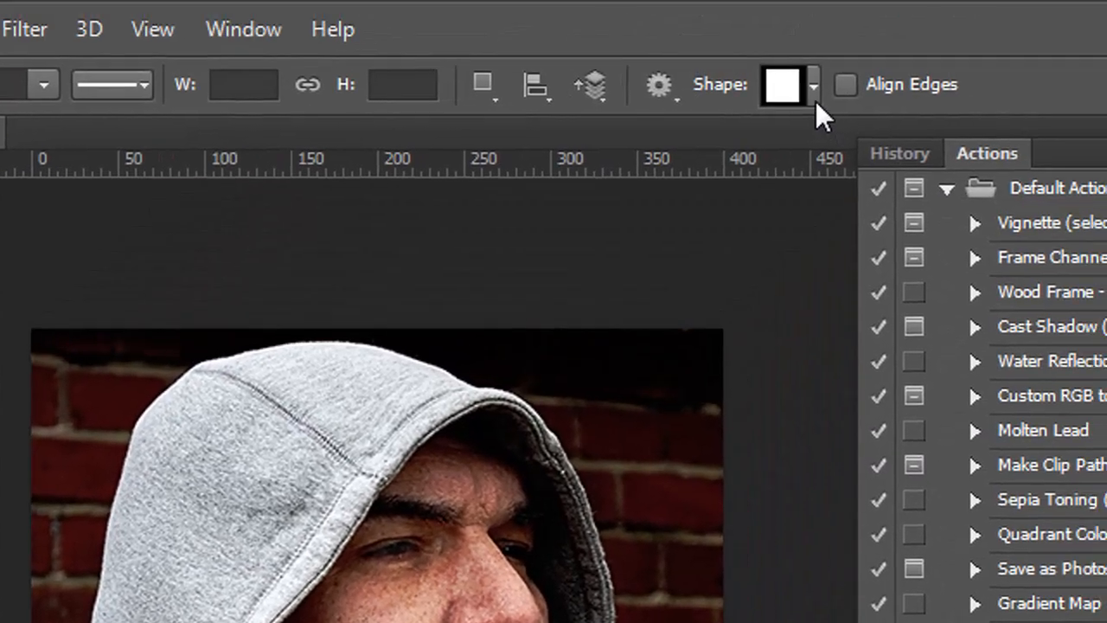
{"action": "left_click", "coordinate": [814, 95]}
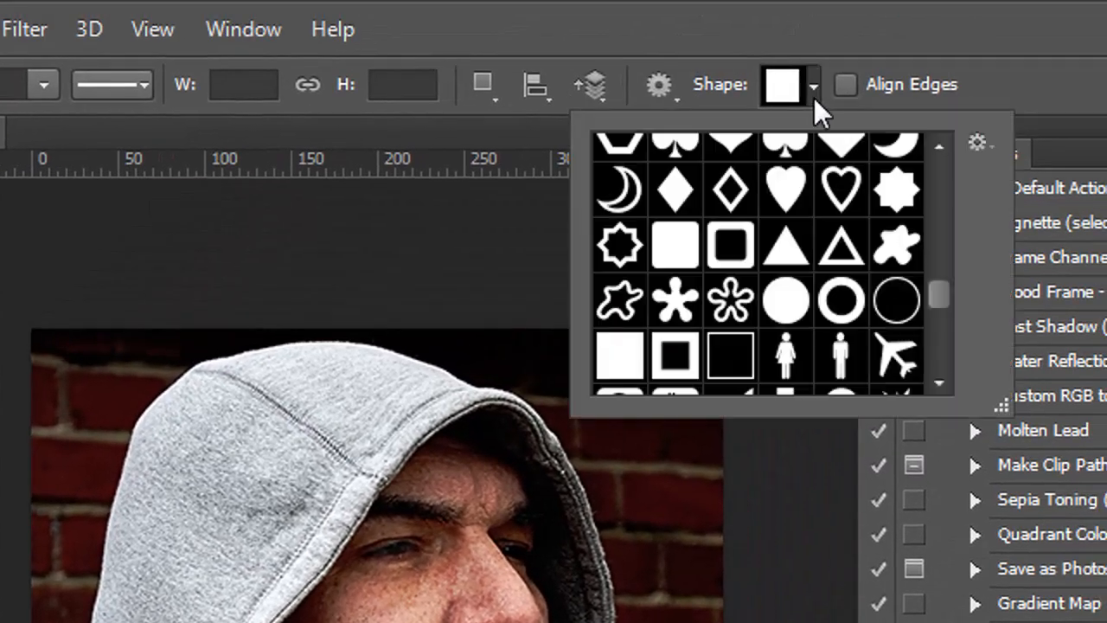
{"action": "left_click", "coordinate": [941, 149]}
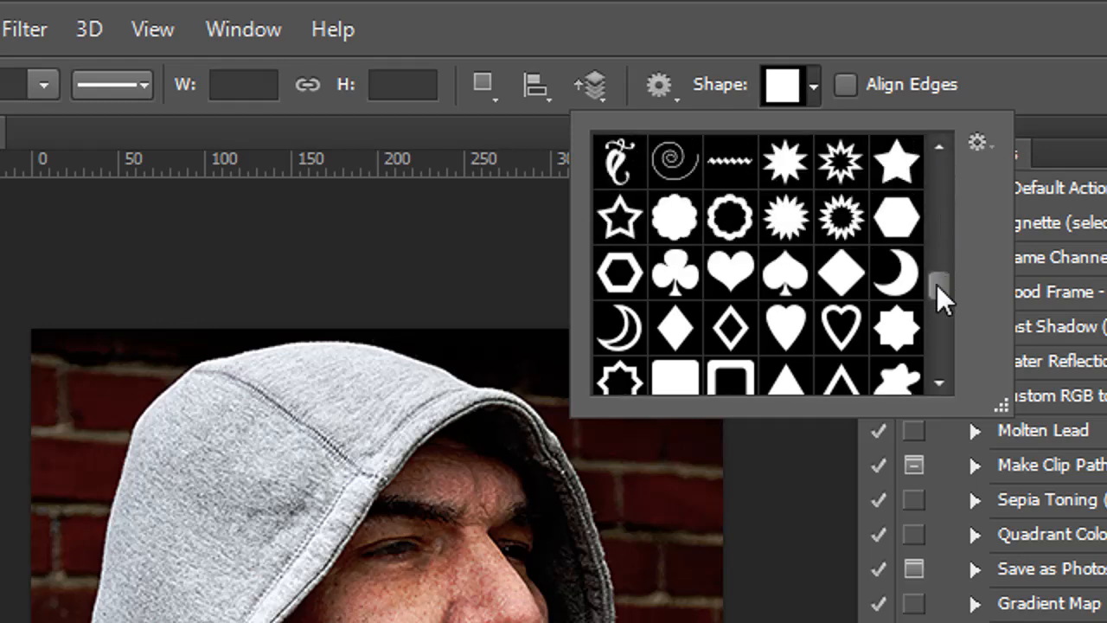
{"action": "left_click_drag", "start_coordinate": [937, 285], "coordinate": [936, 299]}
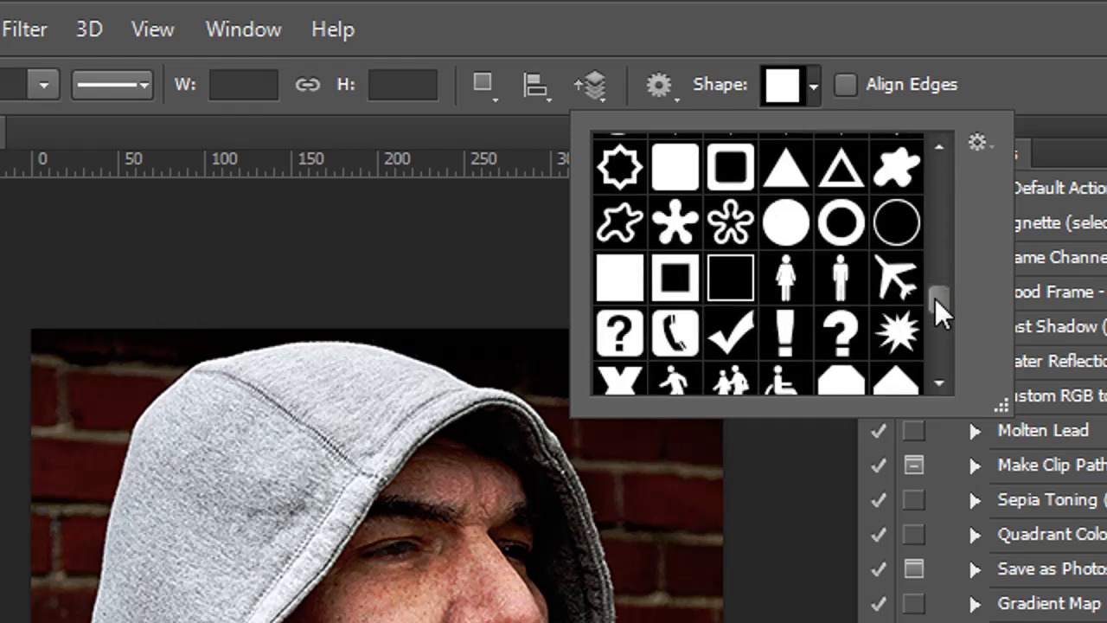
{"action": "left_click", "coordinate": [787, 227]}
{"action": "left_click", "coordinate": [1051, 95]}
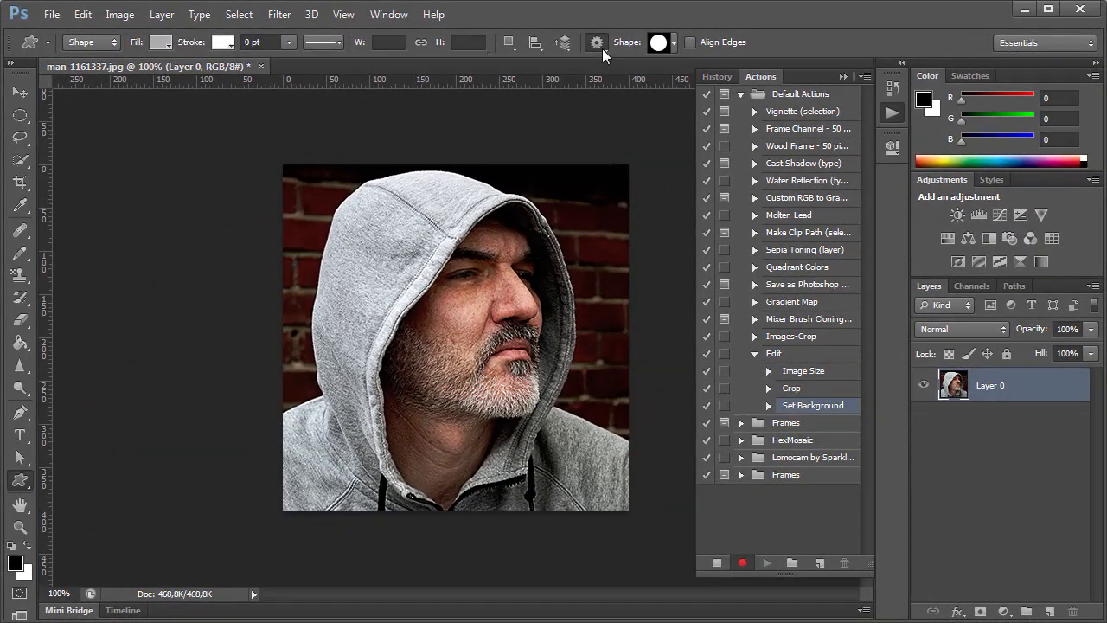
Draw a circle shape about 399 px across with defined proportions, covering the full square canvas.
{"action": "left_click", "coordinate": [597, 43]}
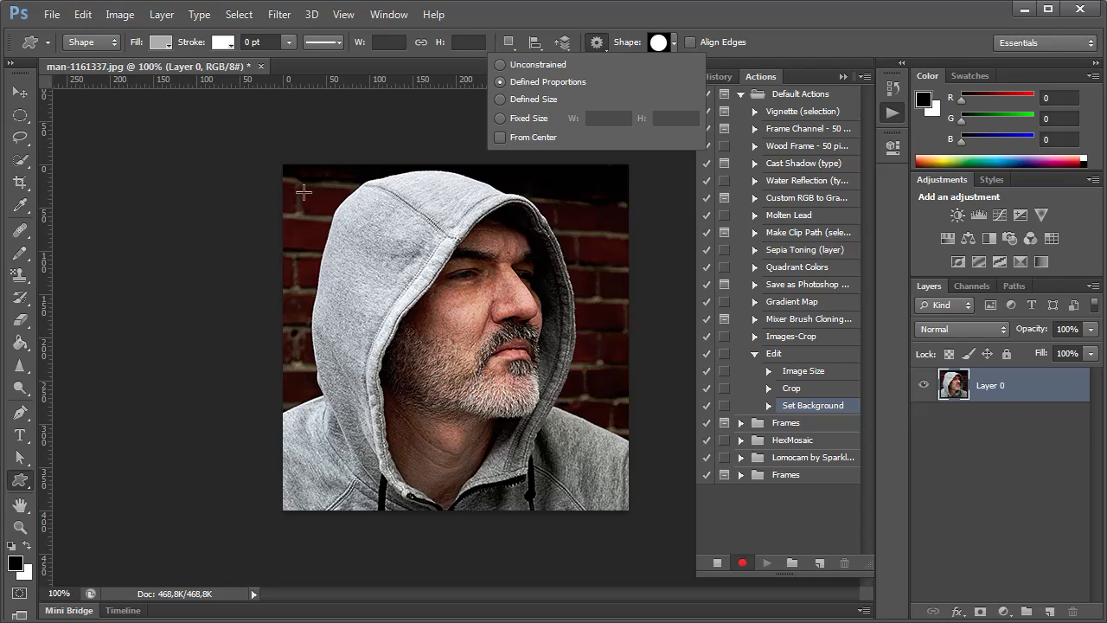
{"action": "left_click_drag", "start_coordinate": [301, 183], "coordinate": [641, 510]}
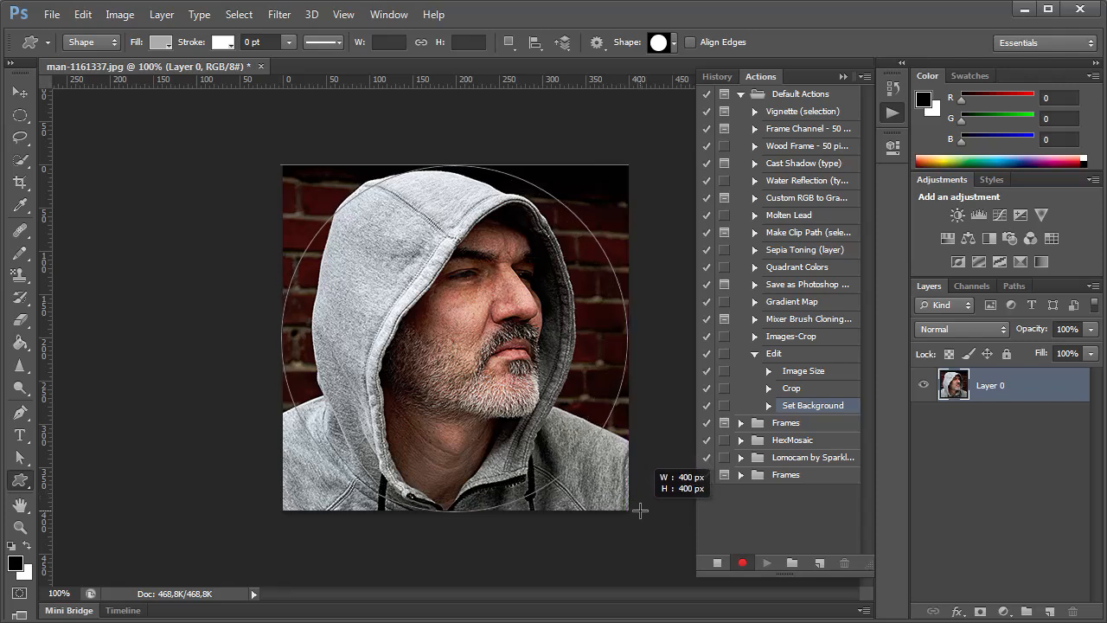
{"action": "left_click_drag", "start_coordinate": [639, 510], "coordinate": [638, 509]}
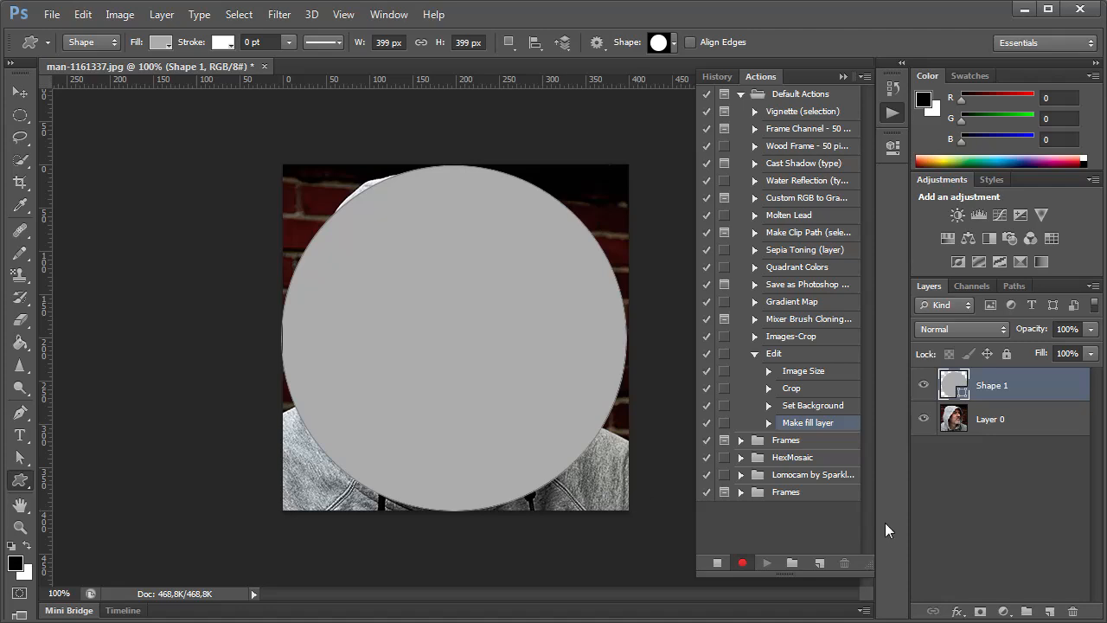
Align the circle with the canvas using two Free Transforms, one moving it 2 px right and one moving it 1 px up.
{"action": "key", "text": "ctrl+0"}
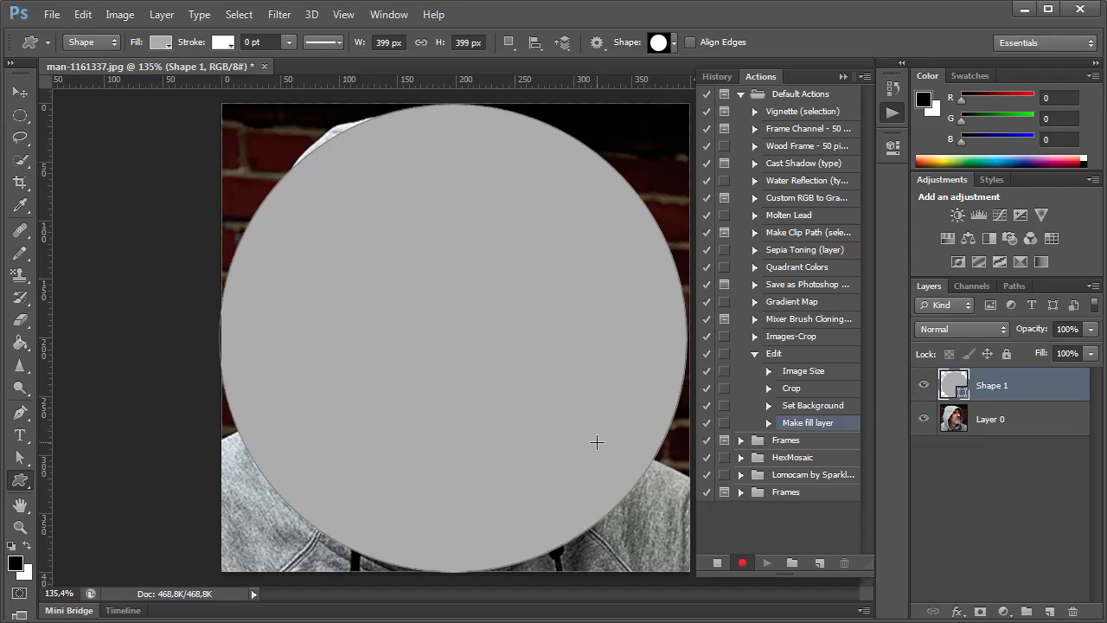
{"action": "key", "text": "ctrl+t"}
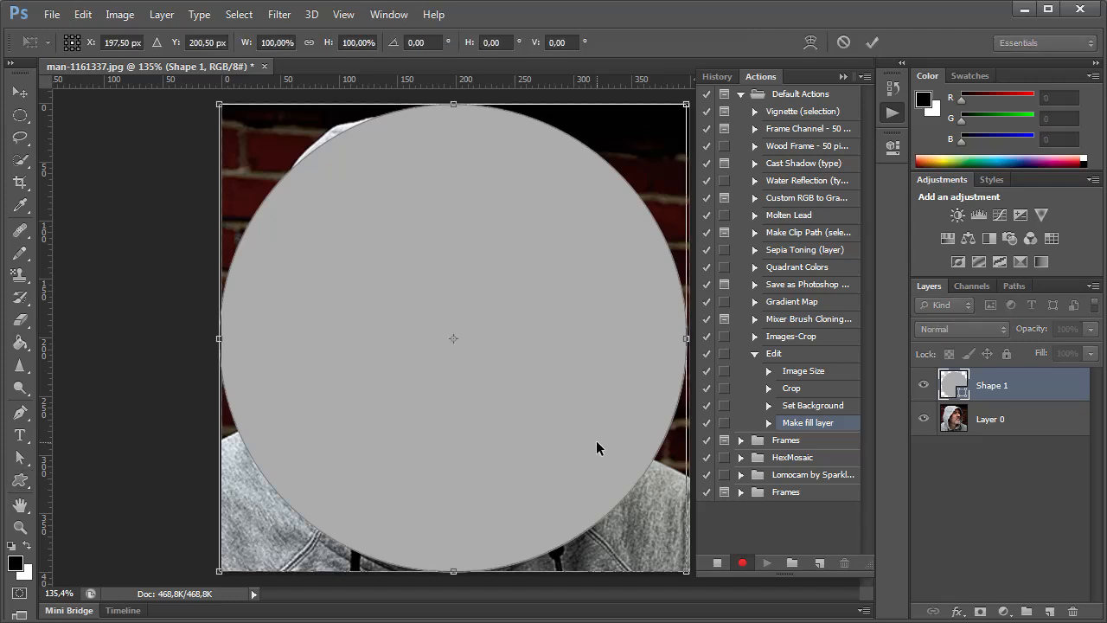
{"action": "key", "text": "Right"}
{"action": "key", "text": "Right"}
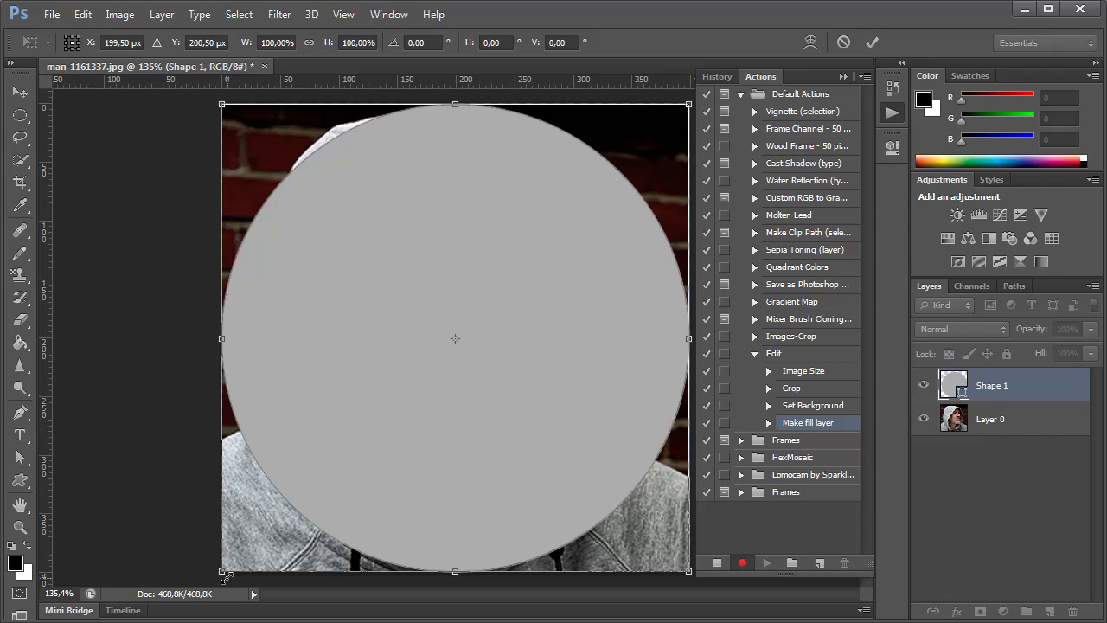
{"action": "left_click_drag", "start_coordinate": [223, 571], "coordinate": [231, 577]}
{"action": "key", "text": "Return"}
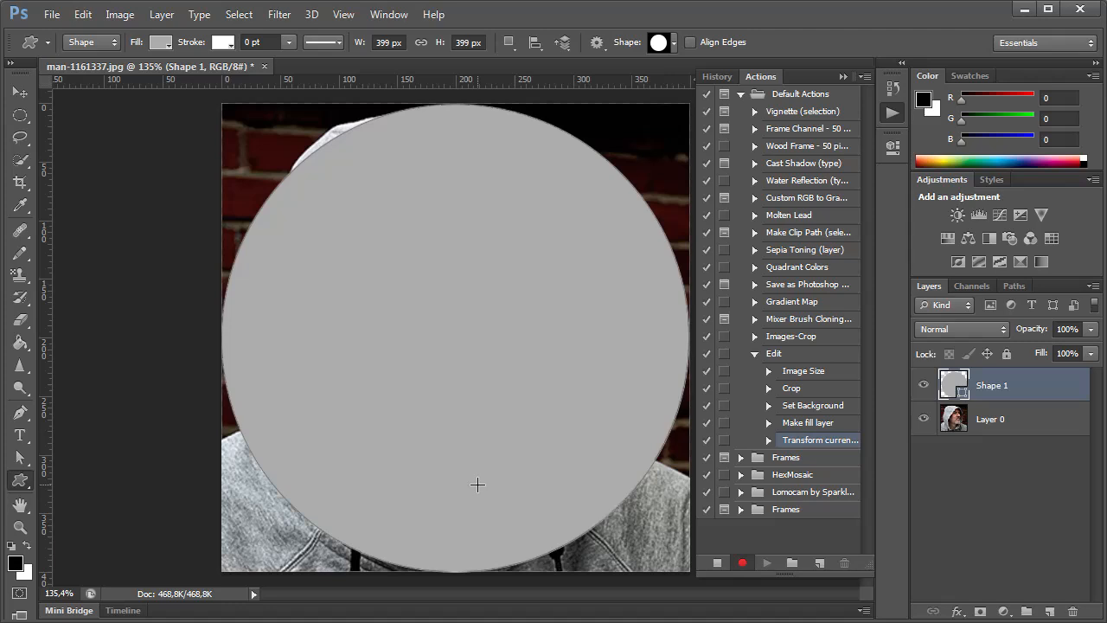
{"action": "key", "text": "ctrl+t"}
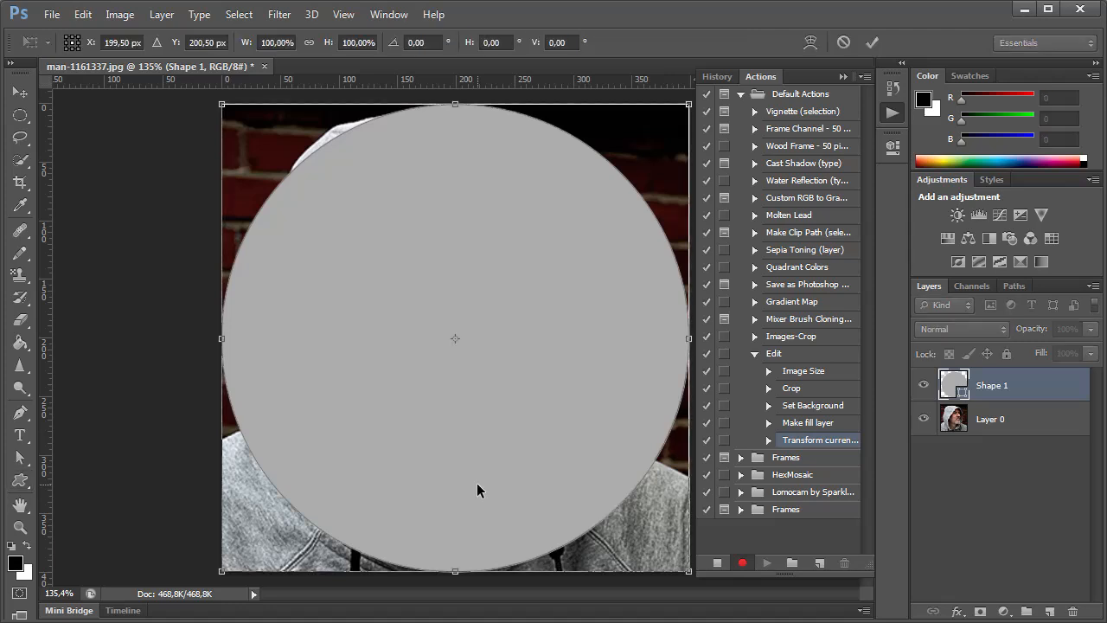
{"action": "key", "text": "Up"}
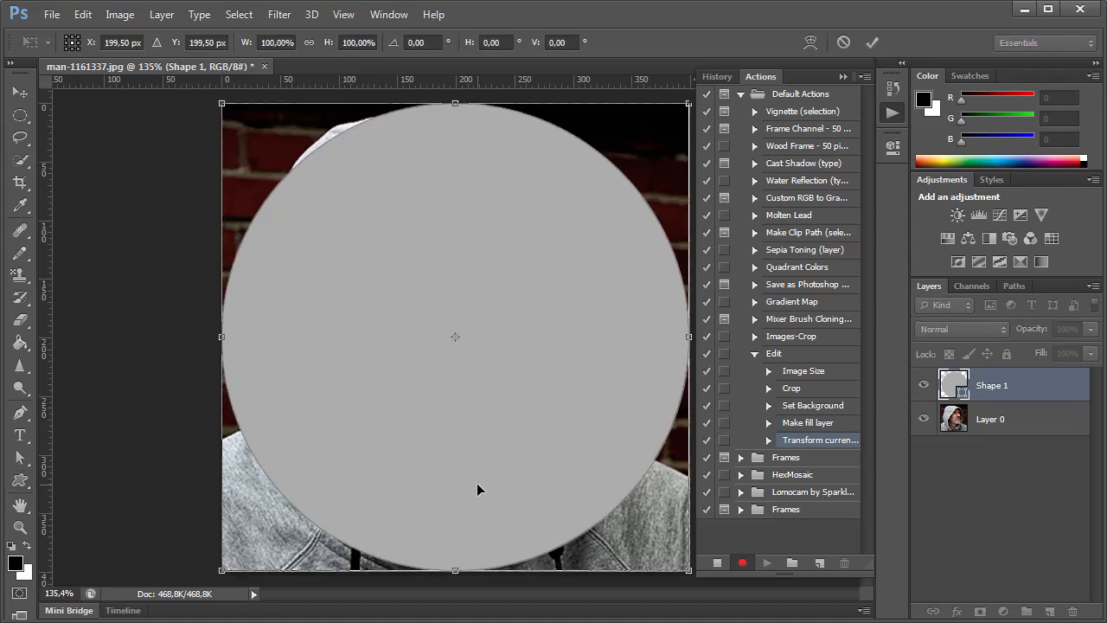
{"action": "key", "text": "Return"}
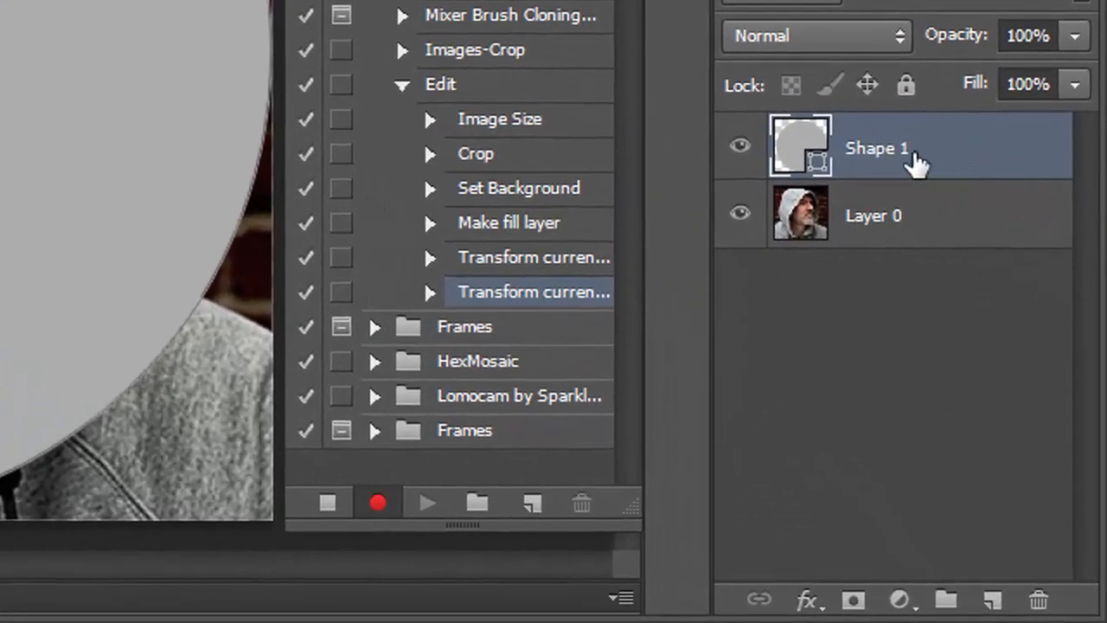
Place the circle's layer below the photo layer and clip the photo to it with a clipping mask.
{"action": "left_click_drag", "start_coordinate": [916, 165], "coordinate": [921, 244]}
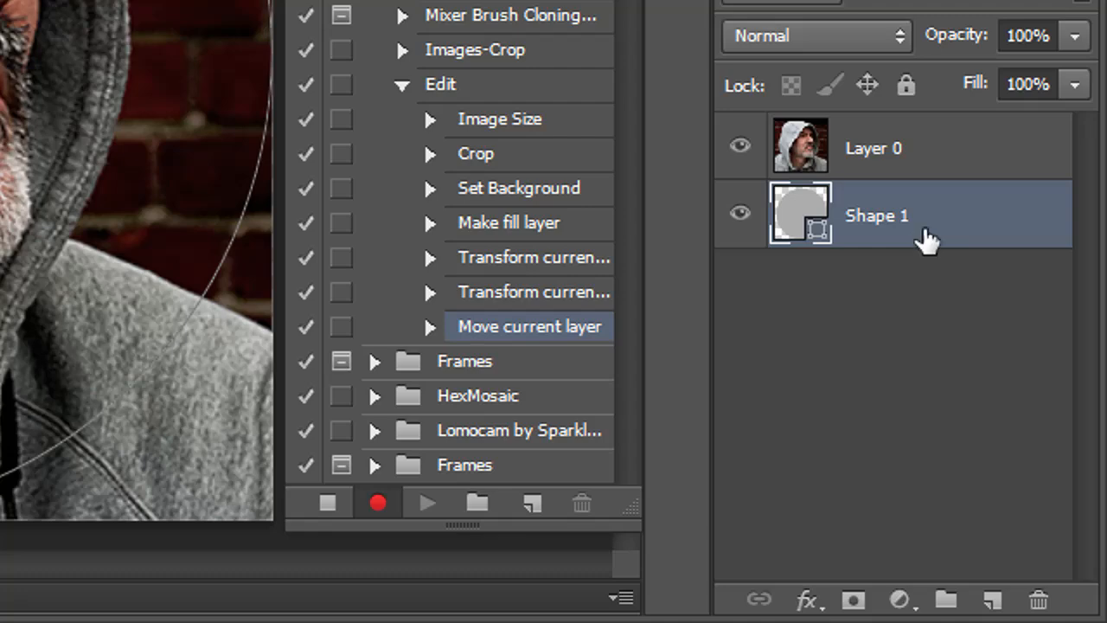
{"action": "left_click", "coordinate": [910, 157]}
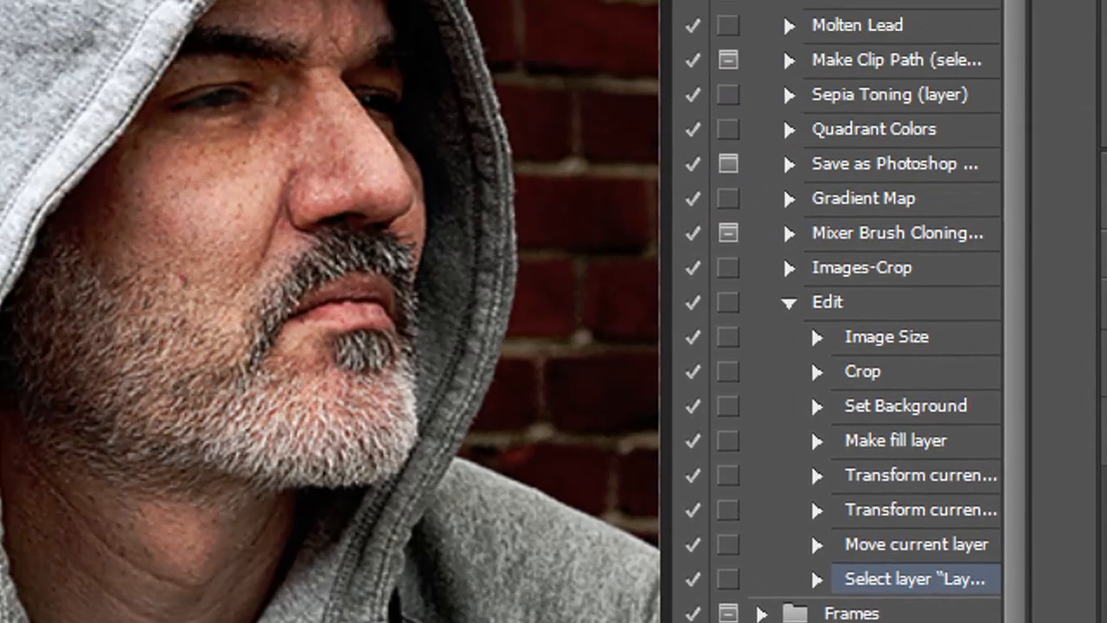
{"action": "left_click", "coordinate": [316, 26]}
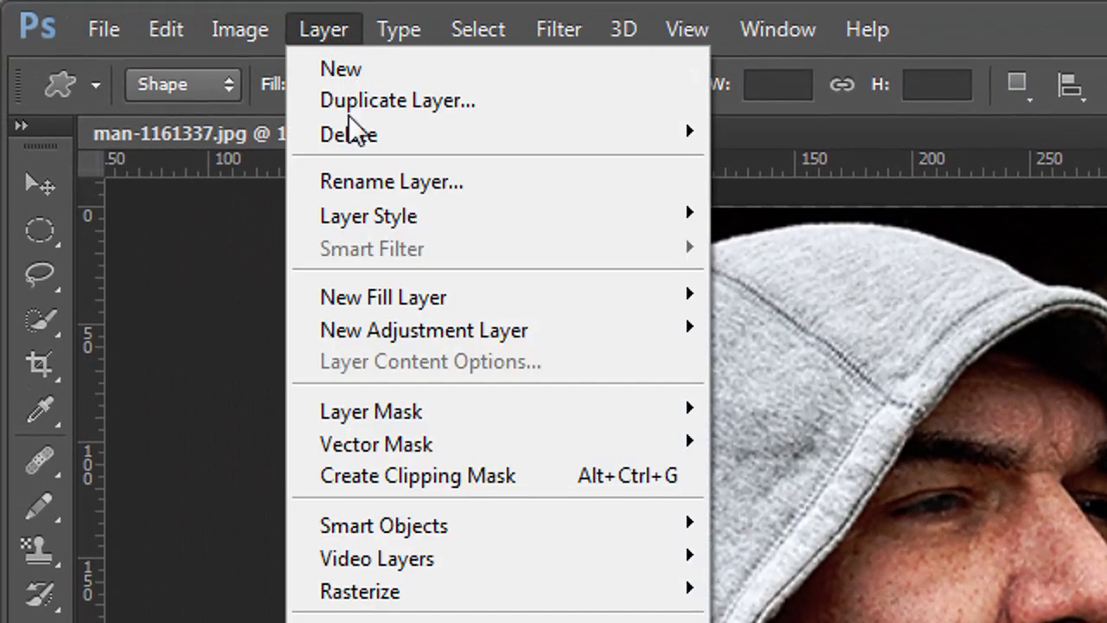
{"action": "left_click", "coordinate": [558, 481]}
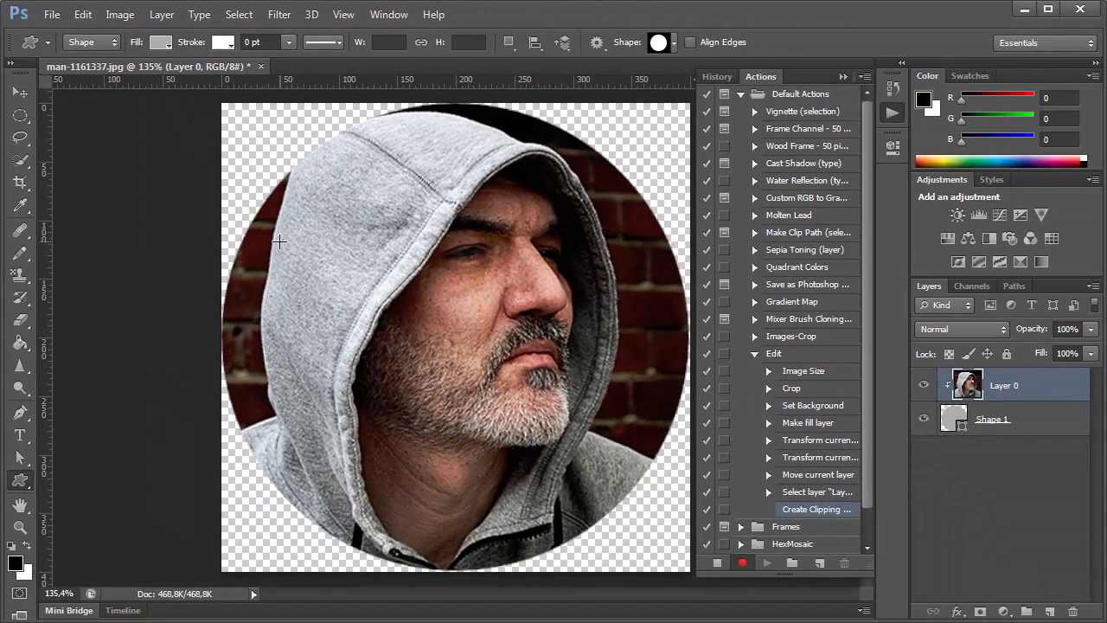
Start saving the image under the name edit-man-1161337 in PNG format.
{"action": "left_click", "coordinate": [51, 16]}
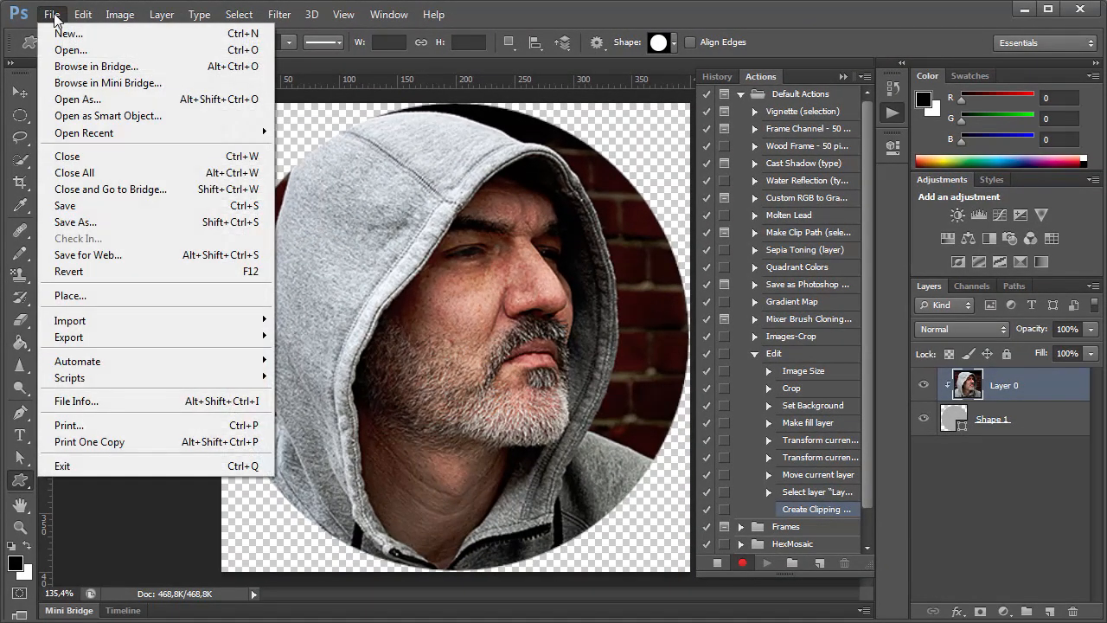
{"action": "left_click", "coordinate": [160, 220]}
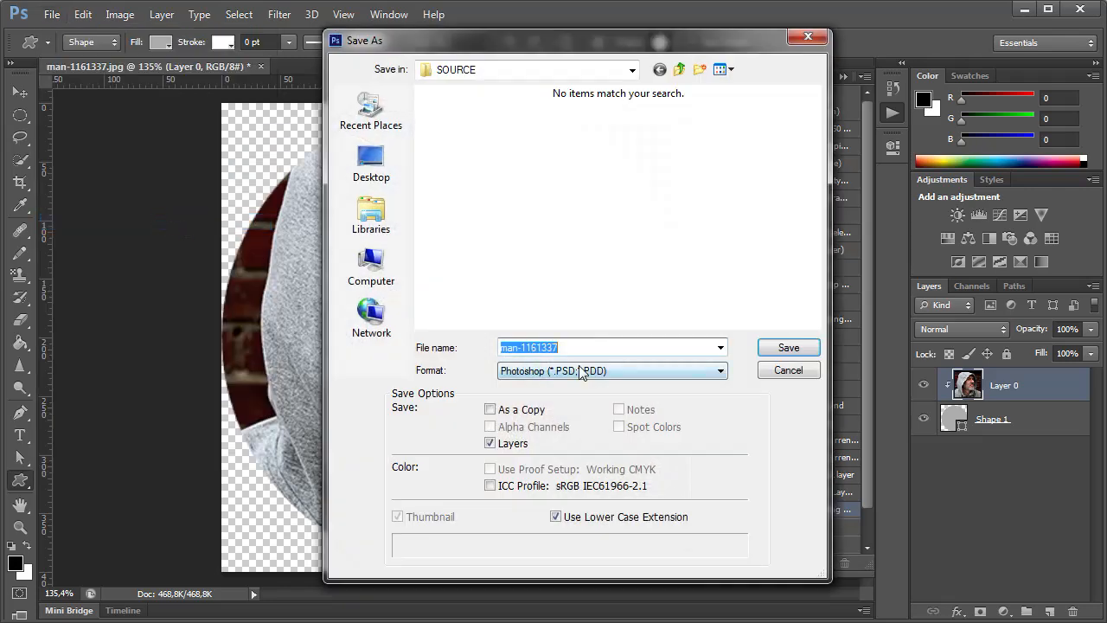
{"action": "key", "text": "Home"}
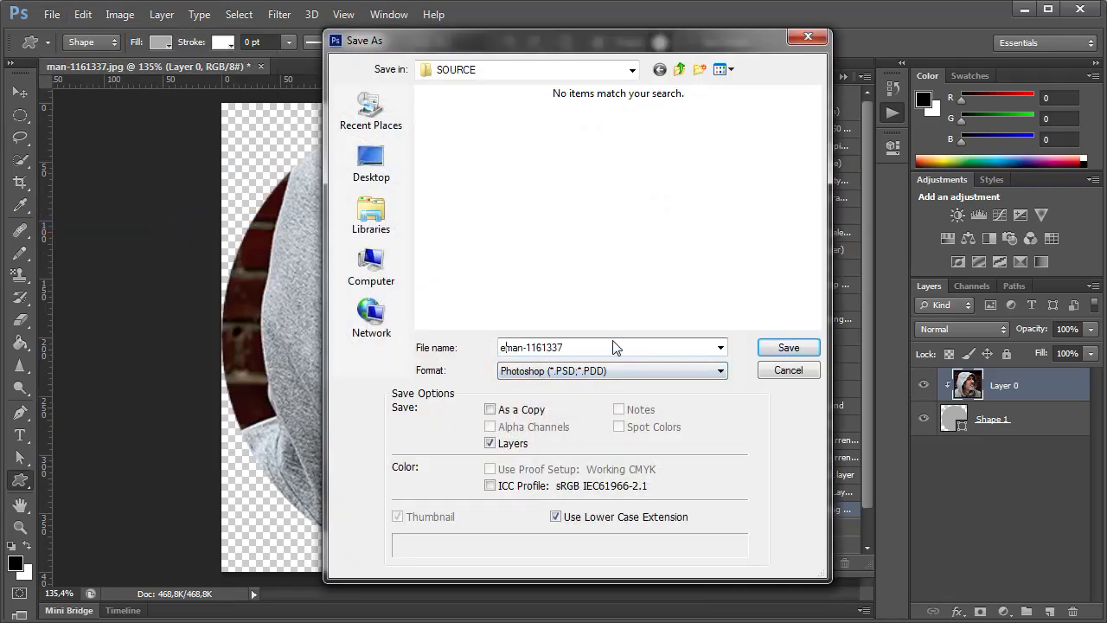
{"action": "type", "text": "edit-"}
{"action": "left_click", "coordinate": [590, 371]}
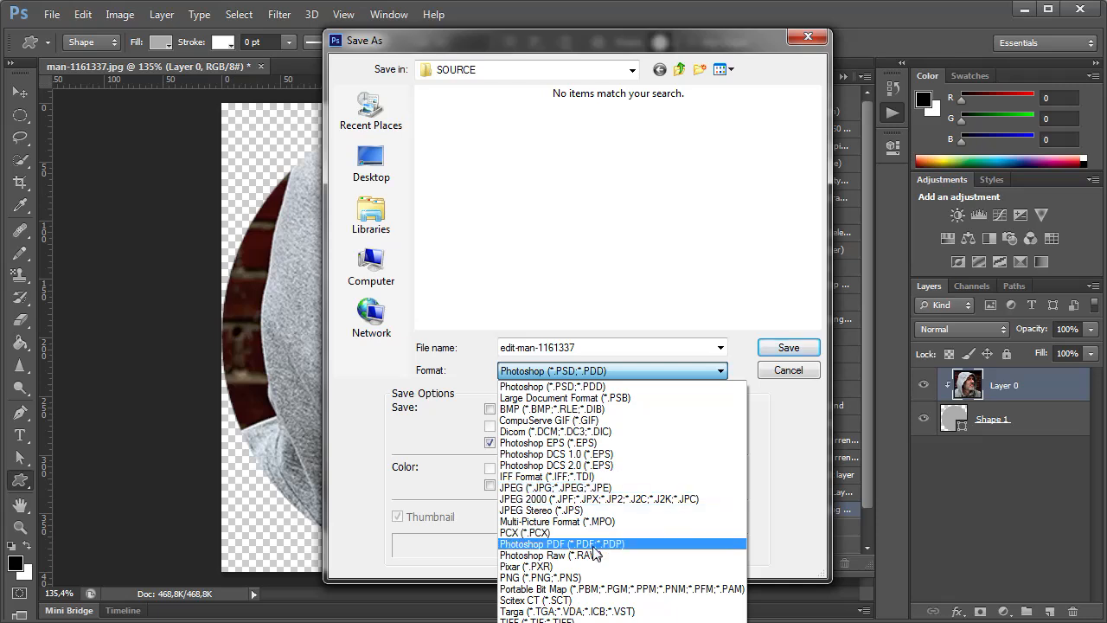
{"action": "left_click", "coordinate": [594, 577]}
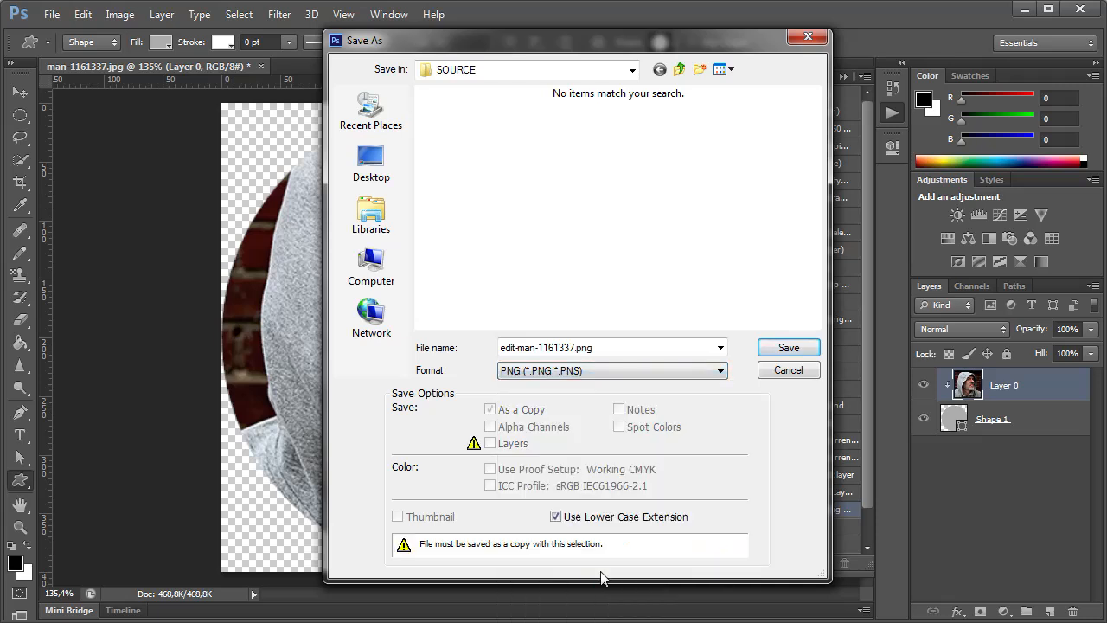
Save the PNG in the EDITED folder inside IMAGES, with Smallest / Slow compression and no interlacing.
{"action": "left_click", "coordinate": [632, 71]}
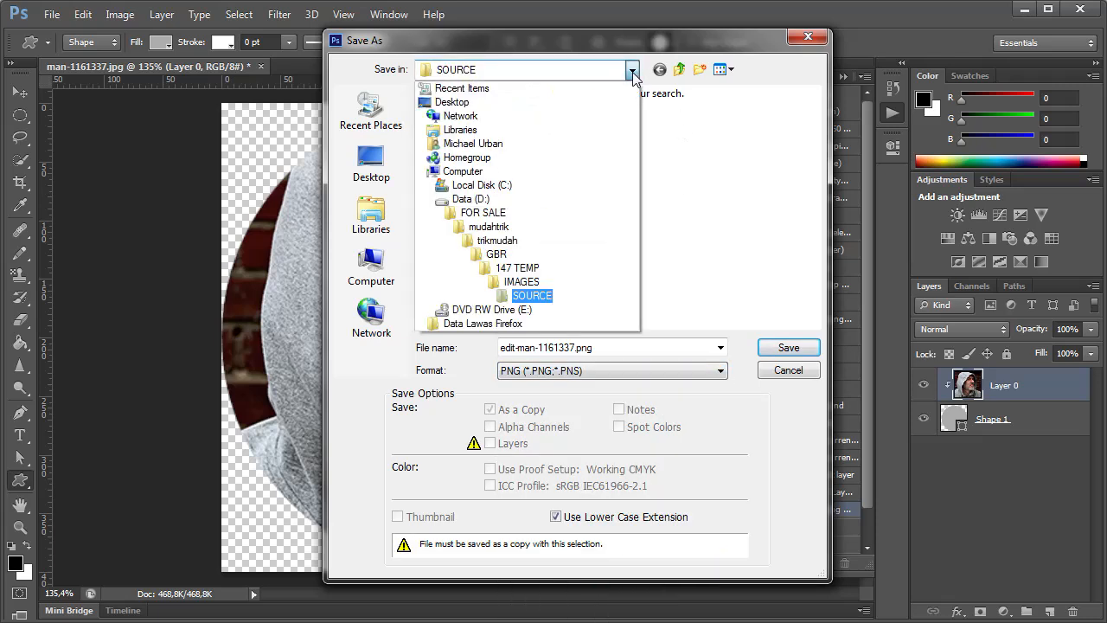
{"action": "left_click", "coordinate": [558, 285]}
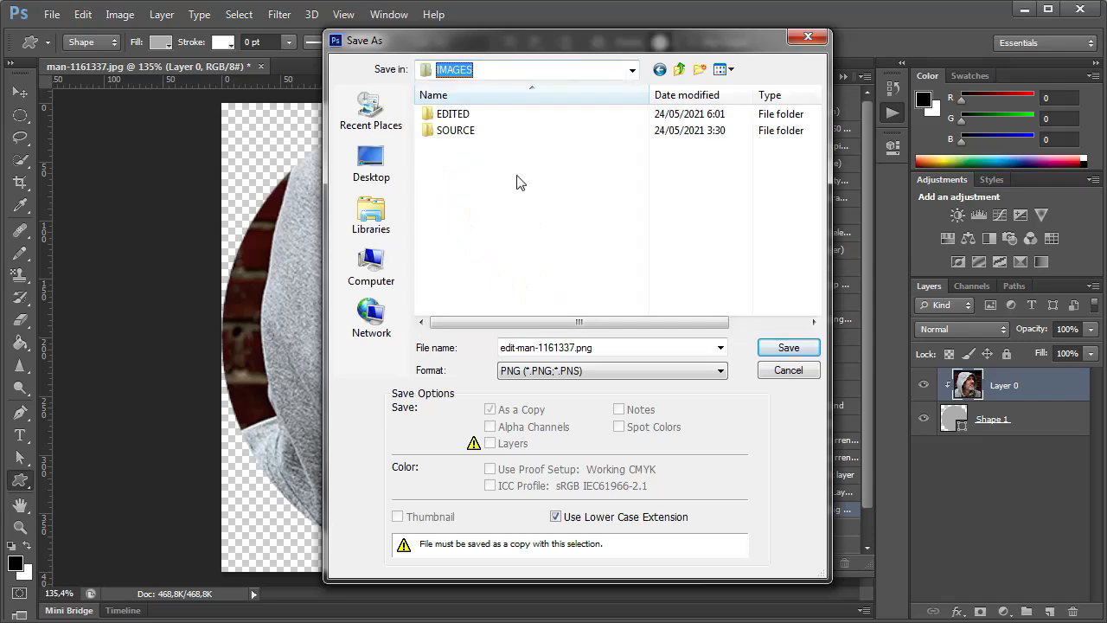
{"action": "double_click", "coordinate": [461, 116]}
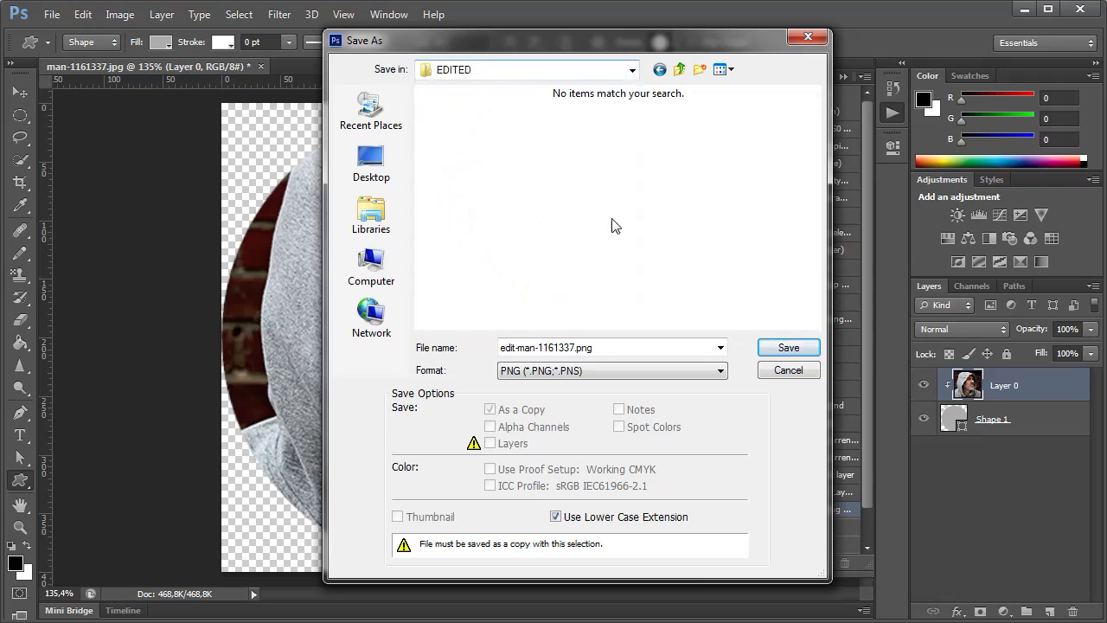
{"action": "left_click", "coordinate": [788, 347]}
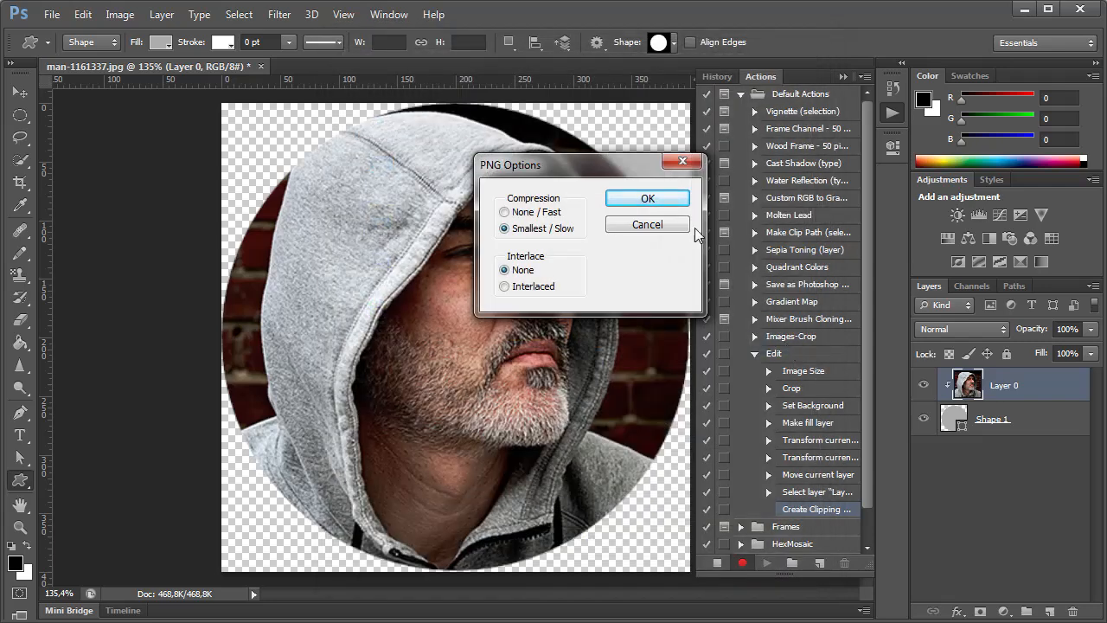
{"action": "left_click", "coordinate": [666, 202]}
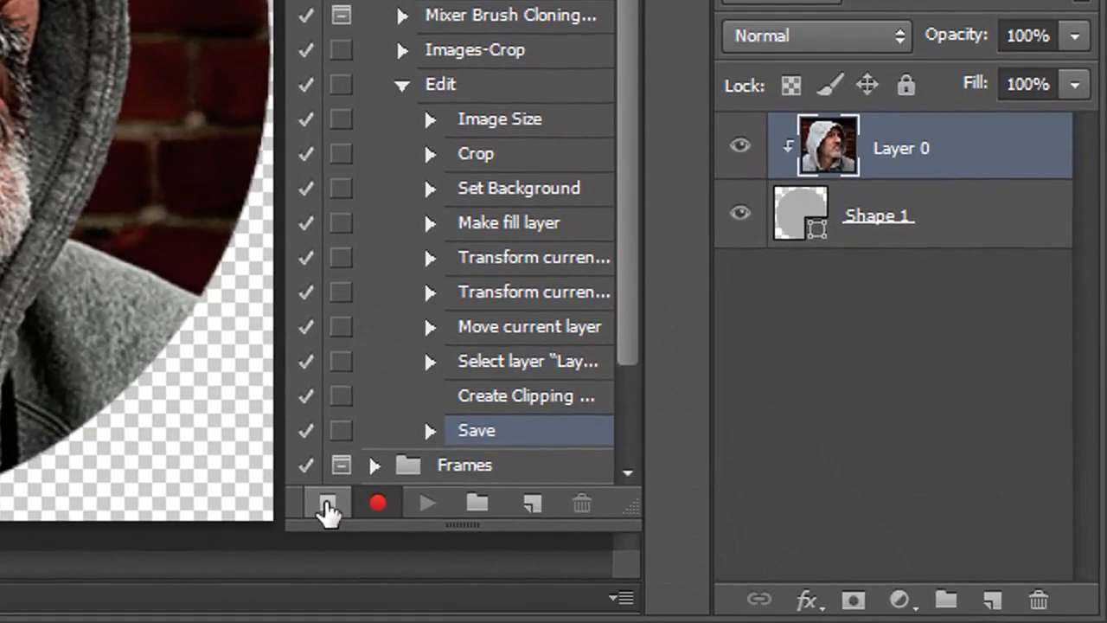
Stop recording the Edit action, collapse the actions list and close the photo without saving changes.
{"action": "left_click", "coordinate": [328, 506]}
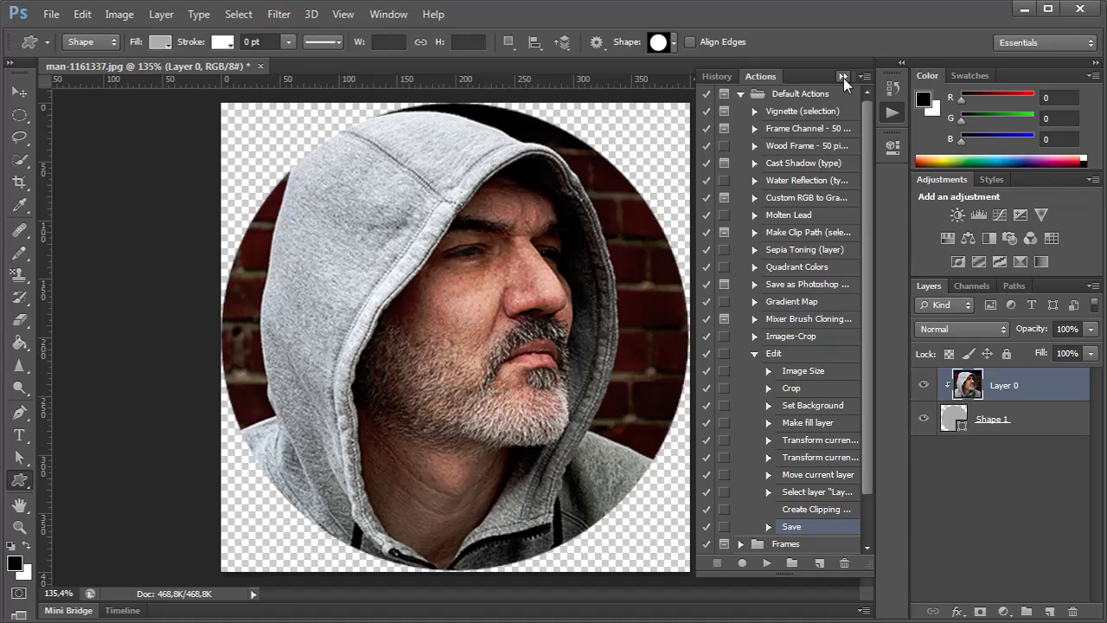
{"action": "left_click", "coordinate": [843, 76]}
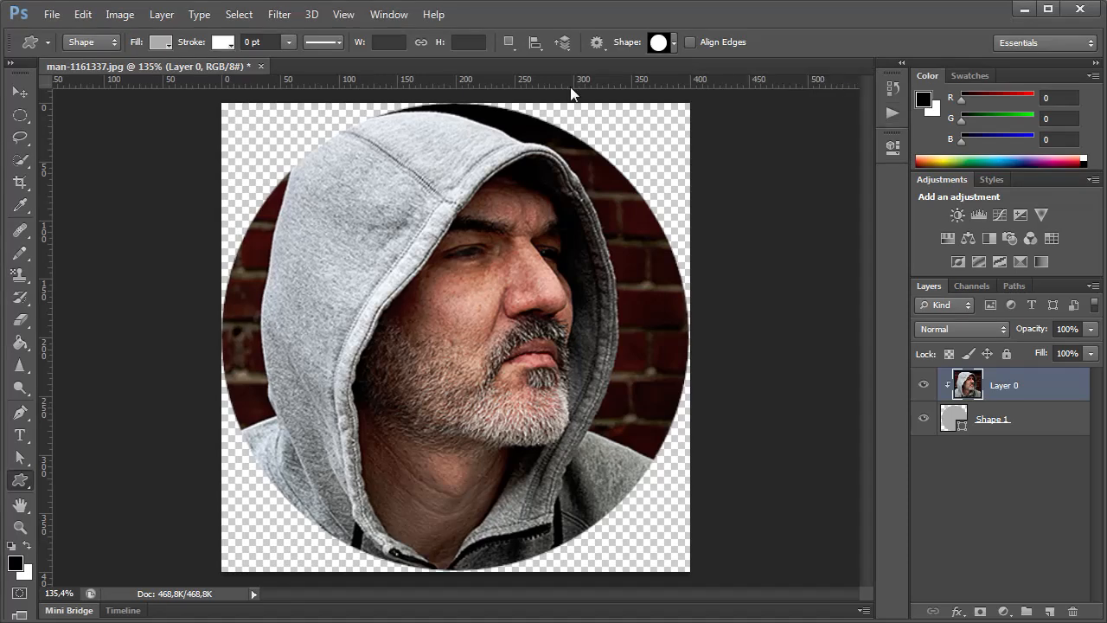
{"action": "left_click", "coordinate": [260, 66]}
{"action": "left_click", "coordinate": [629, 254]}
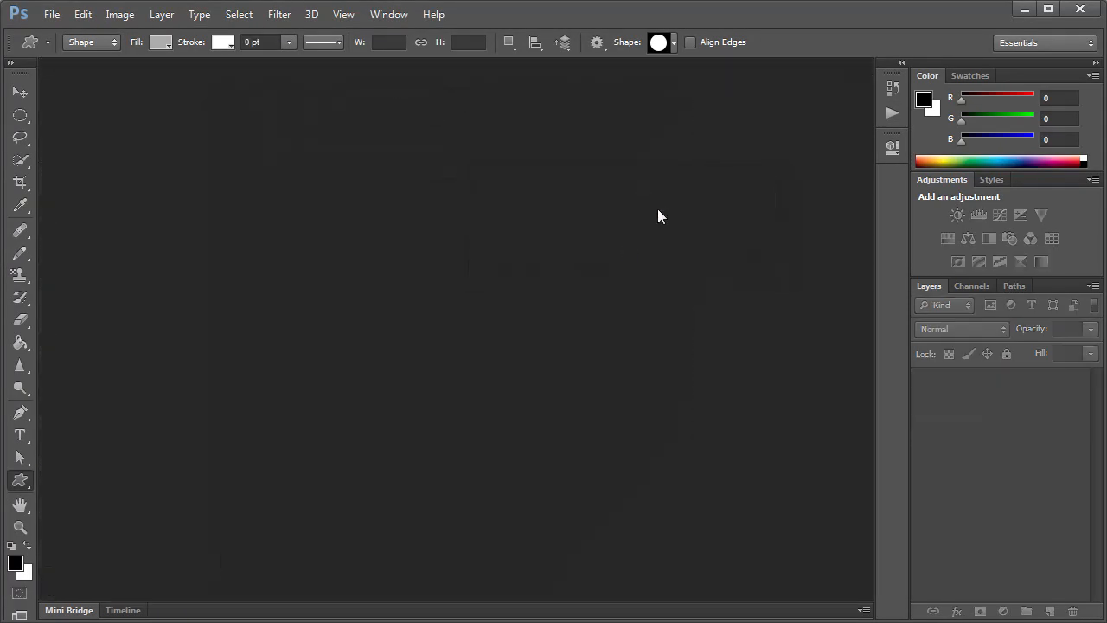
Switch to Windows Explorer and delete the test file edit-man-1161337 from the EDITED folder.
{"action": "key", "text": "alt+Tab"}
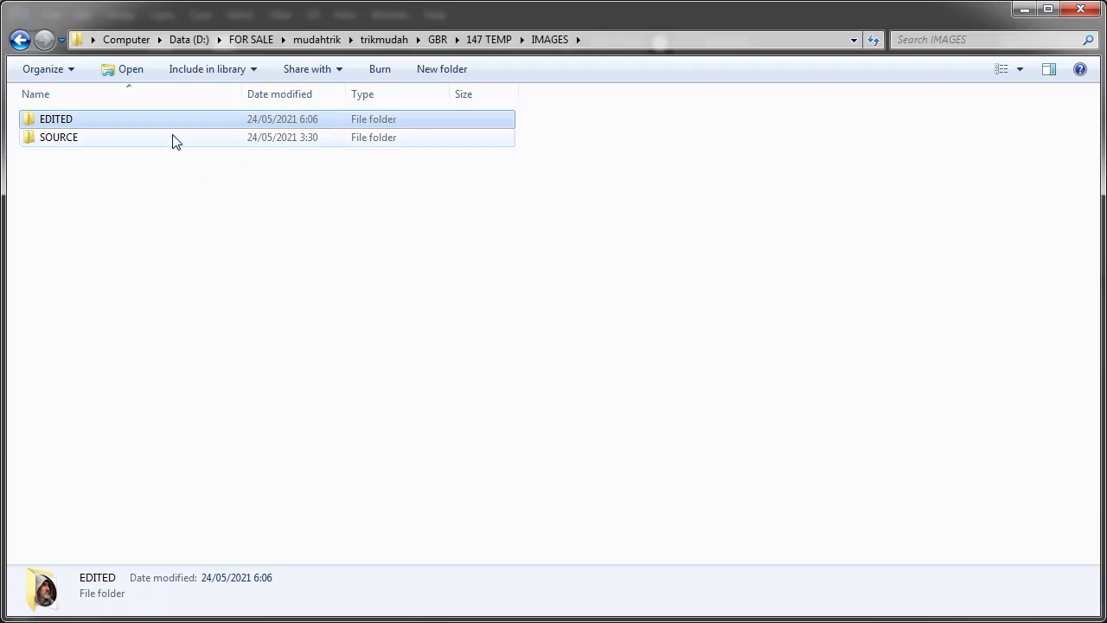
{"action": "double_click", "coordinate": [101, 118]}
{"action": "right_click", "coordinate": [73, 122]}
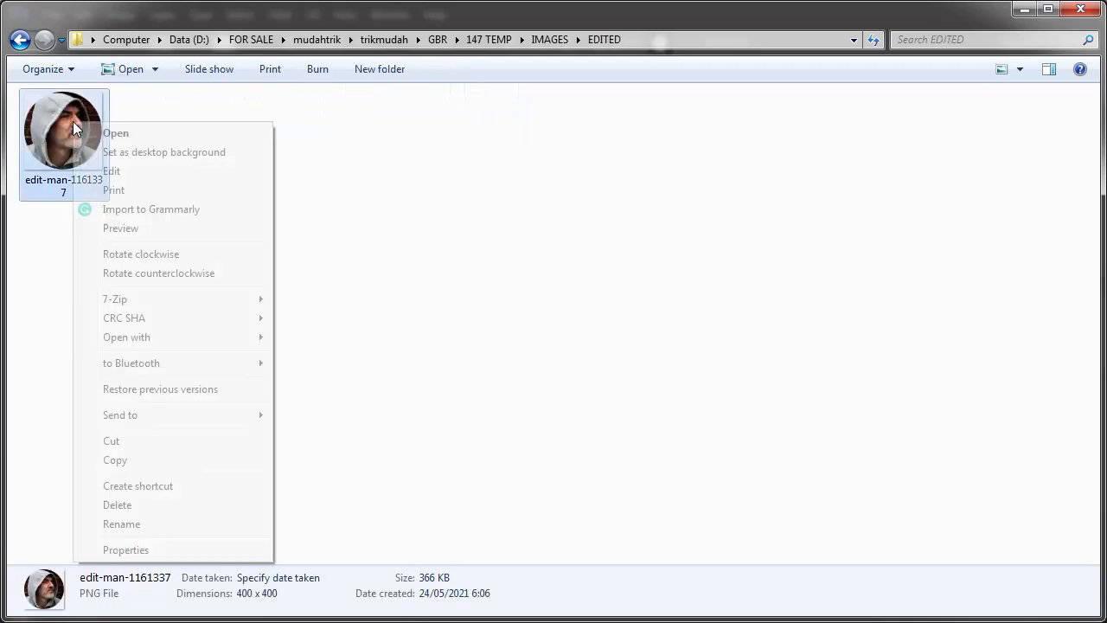
{"action": "left_click", "coordinate": [258, 506]}
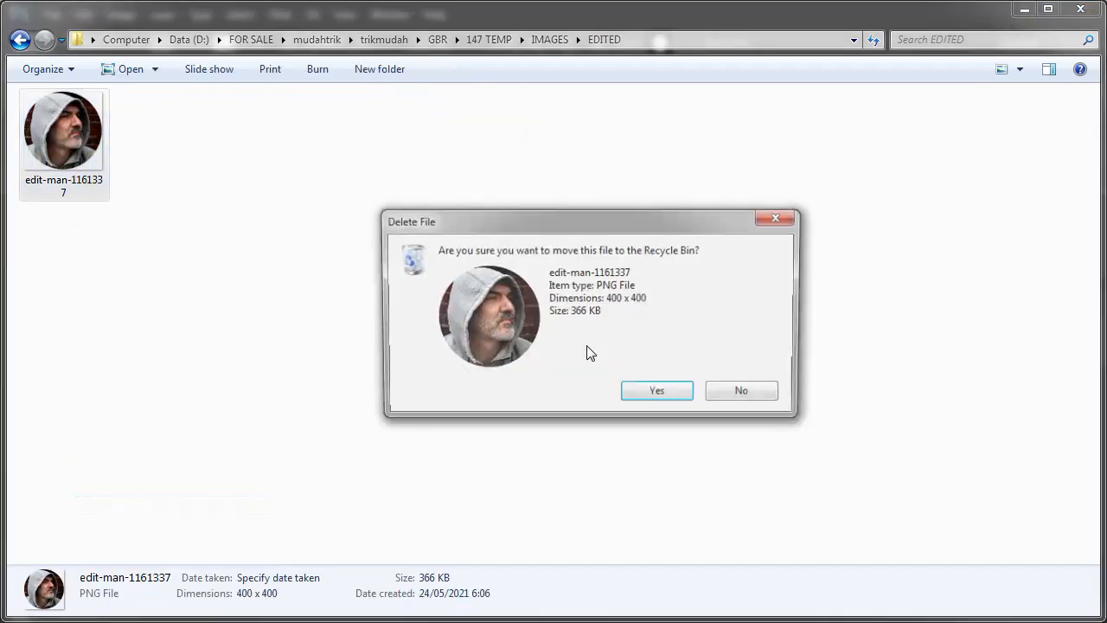
{"action": "left_click", "coordinate": [654, 393]}
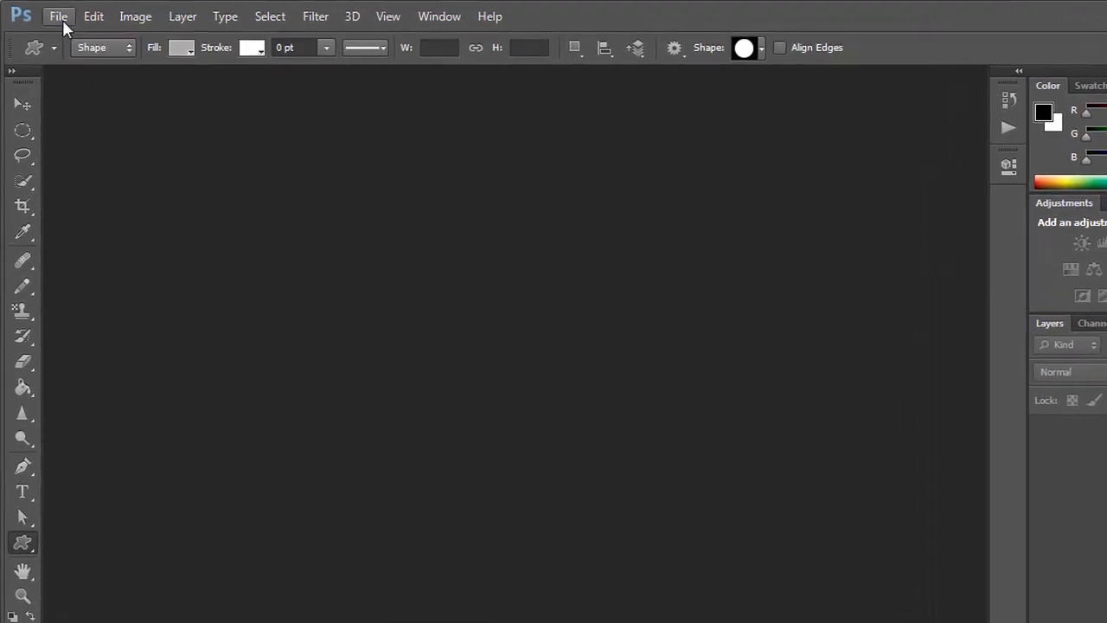
Back in Photoshop, open Batch automation and choose the Edit action from the Default Actions set.
{"action": "left_click", "coordinate": [59, 16]}
{"action": "mouse_move", "coordinate": [174, 403]}
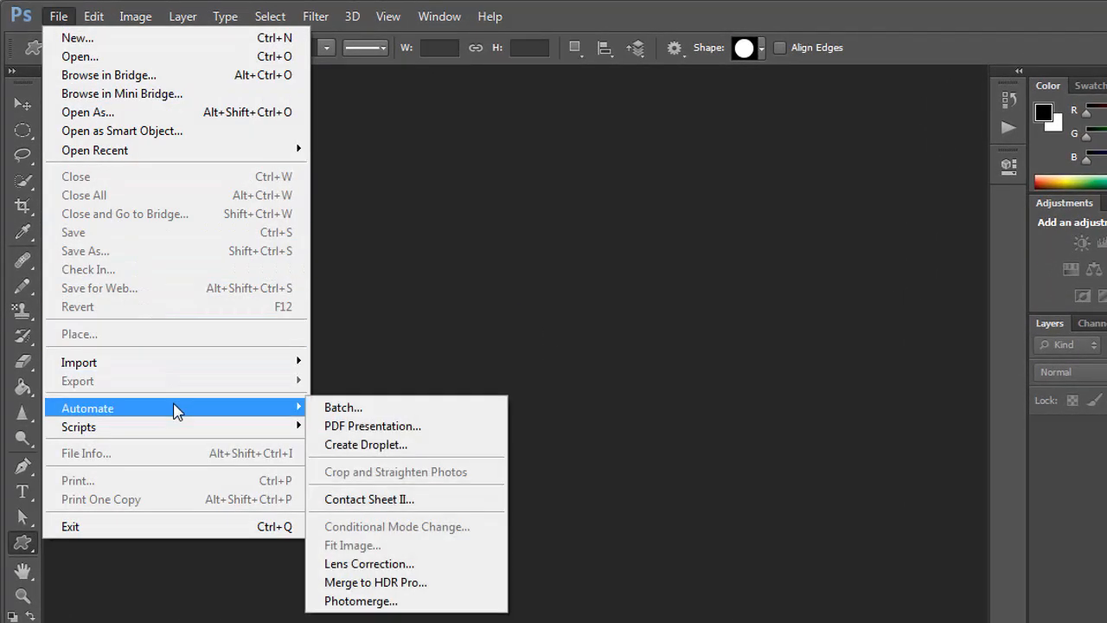
{"action": "left_click", "coordinate": [482, 410]}
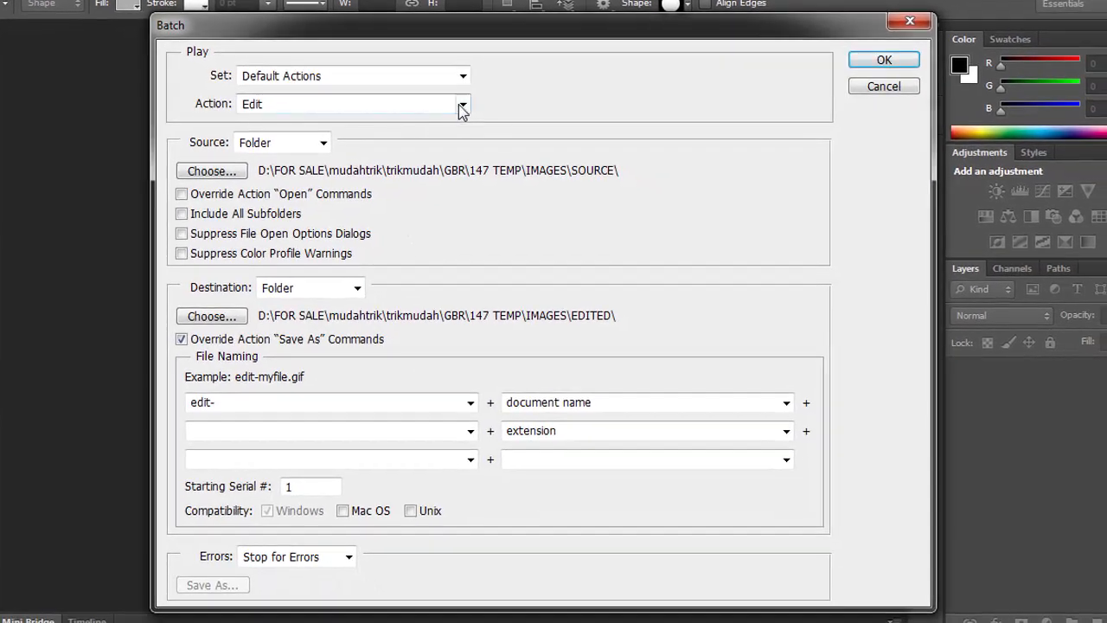
{"action": "left_click", "coordinate": [462, 105]}
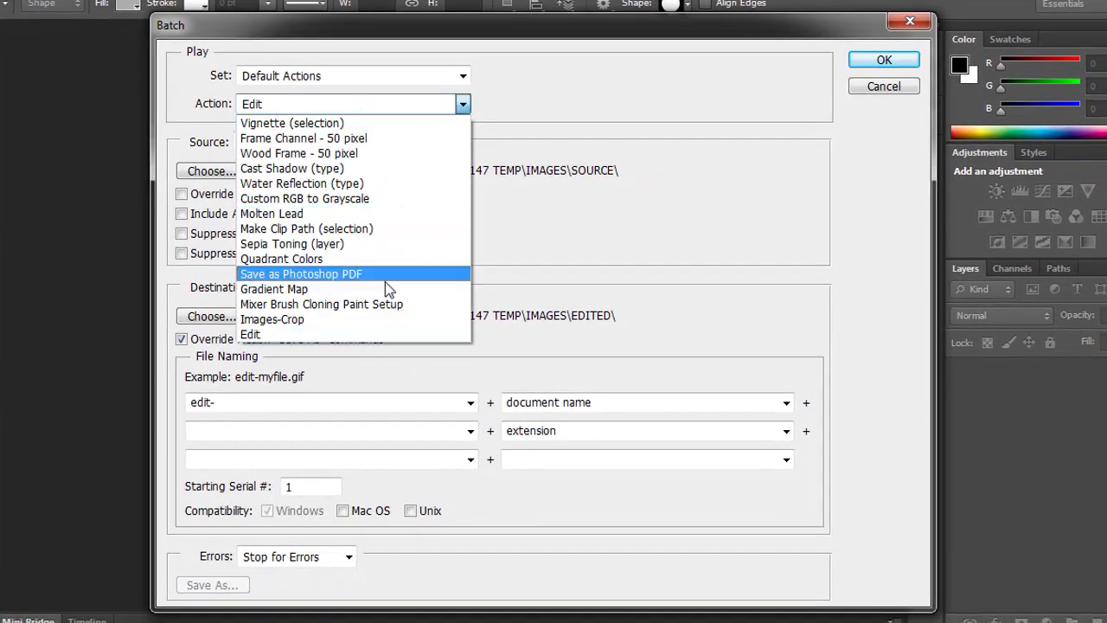
{"action": "left_click", "coordinate": [394, 335]}
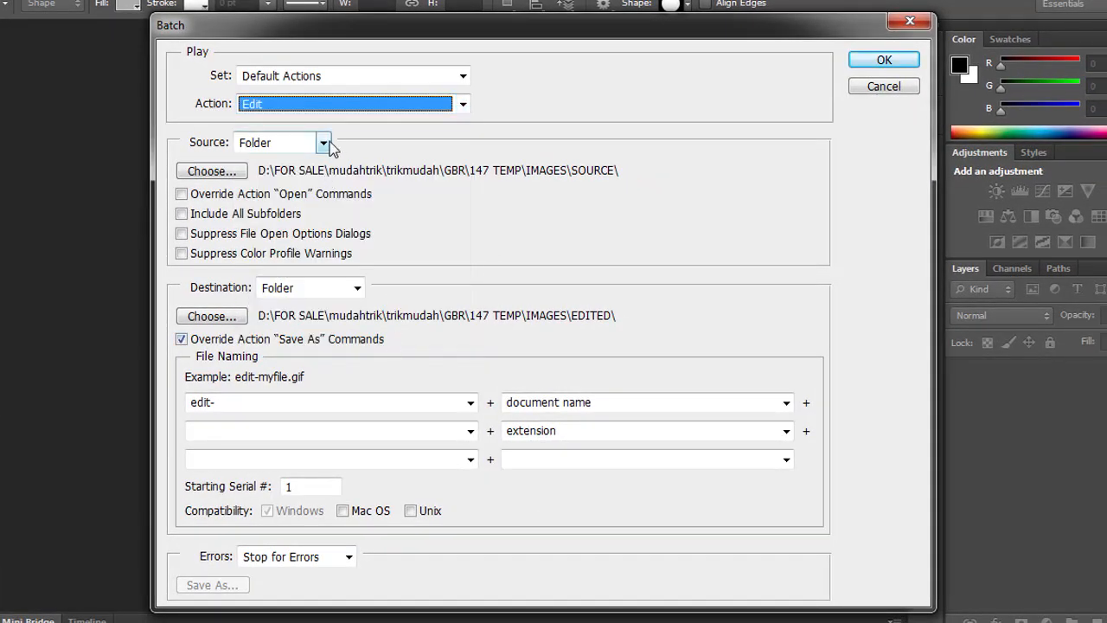
Set the batch source to Folder and pick the SOURCE folder inside IMAGES.
{"action": "left_click", "coordinate": [323, 144]}
{"action": "left_click", "coordinate": [318, 163]}
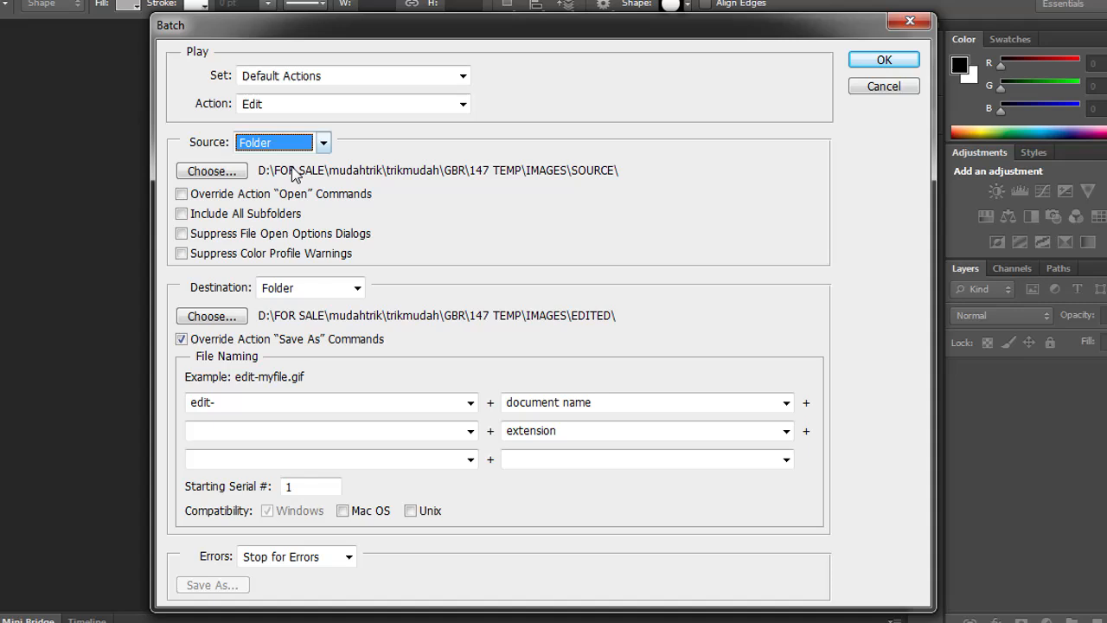
{"action": "left_click", "coordinate": [207, 173]}
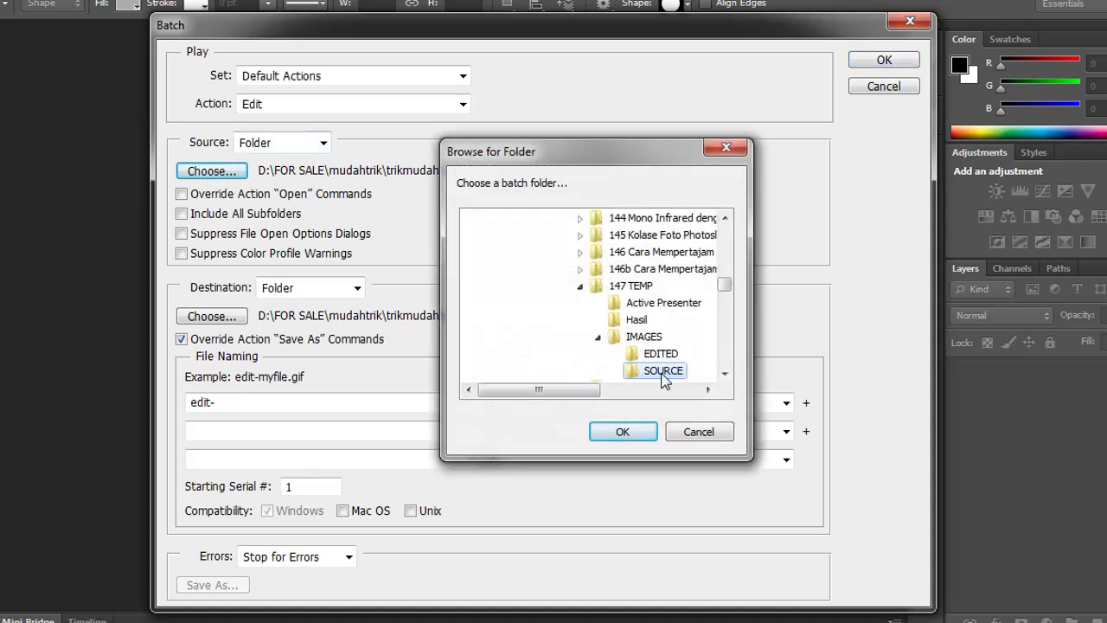
{"action": "left_click", "coordinate": [623, 432]}
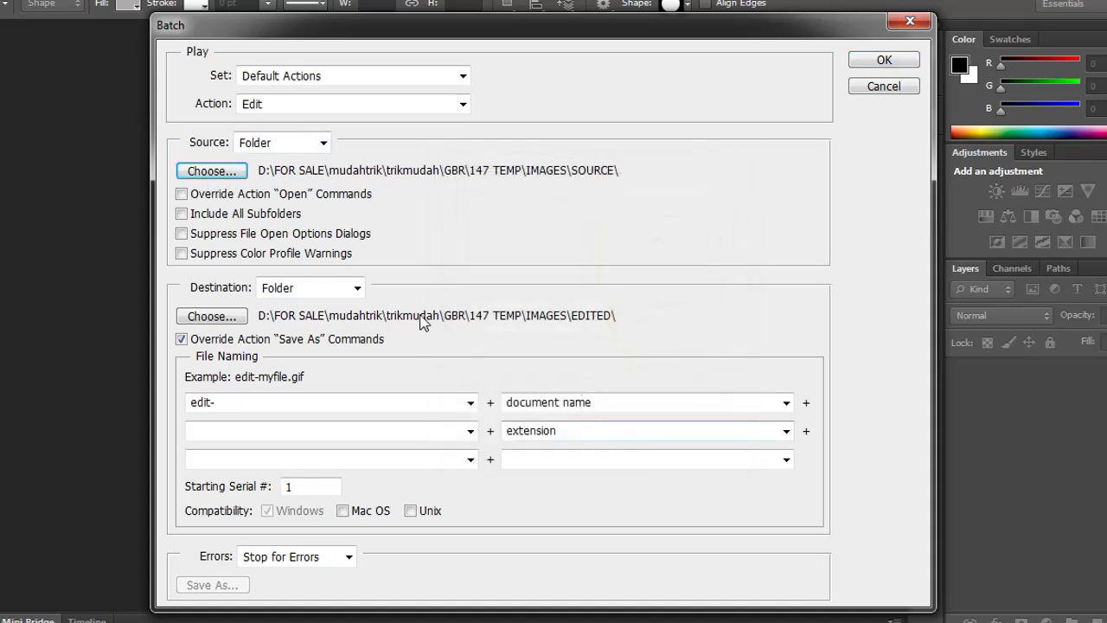
Set the batch destination to the EDITED folder inside IMAGES, with the action's "Save As" commands overridden.
{"action": "left_click", "coordinate": [358, 289]}
{"action": "left_click", "coordinate": [349, 335]}
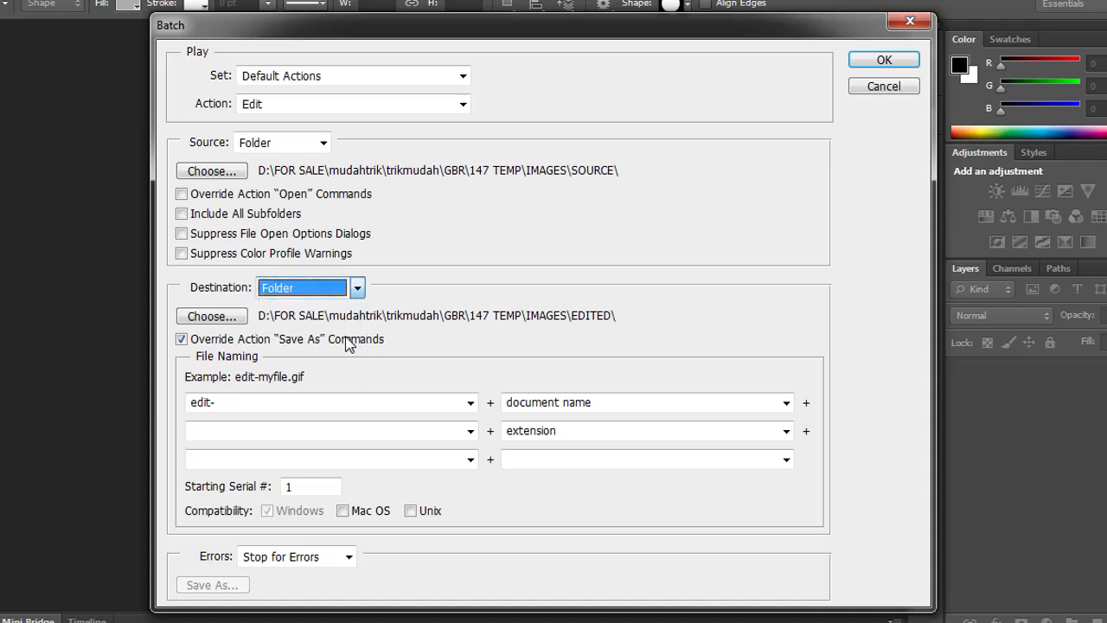
{"action": "left_click", "coordinate": [225, 318]}
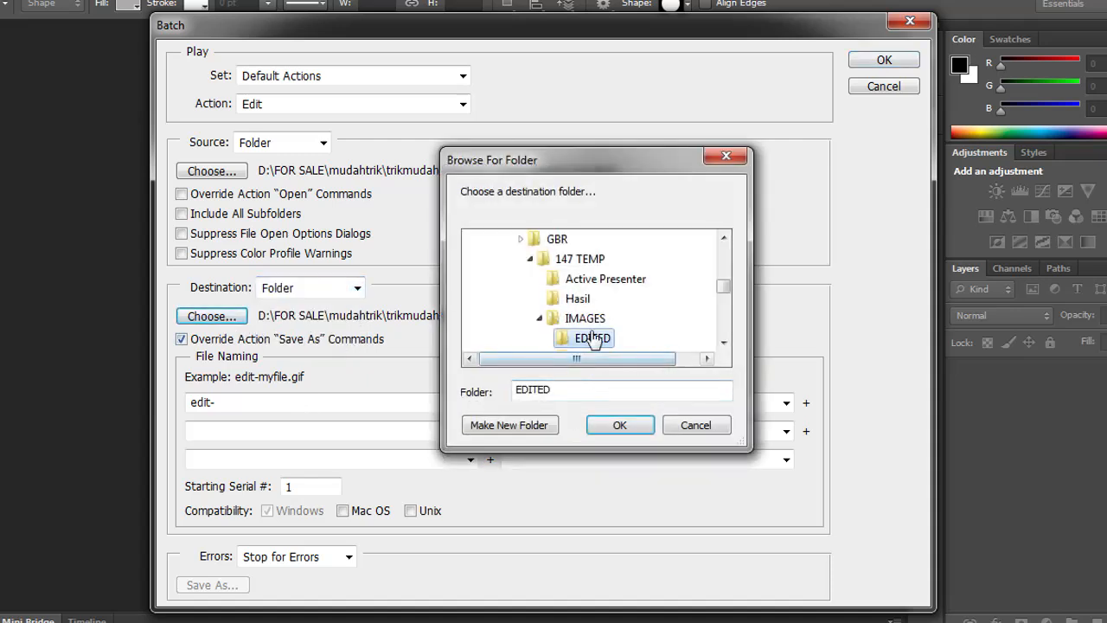
{"action": "left_click", "coordinate": [725, 343]}
{"action": "left_click", "coordinate": [724, 342]}
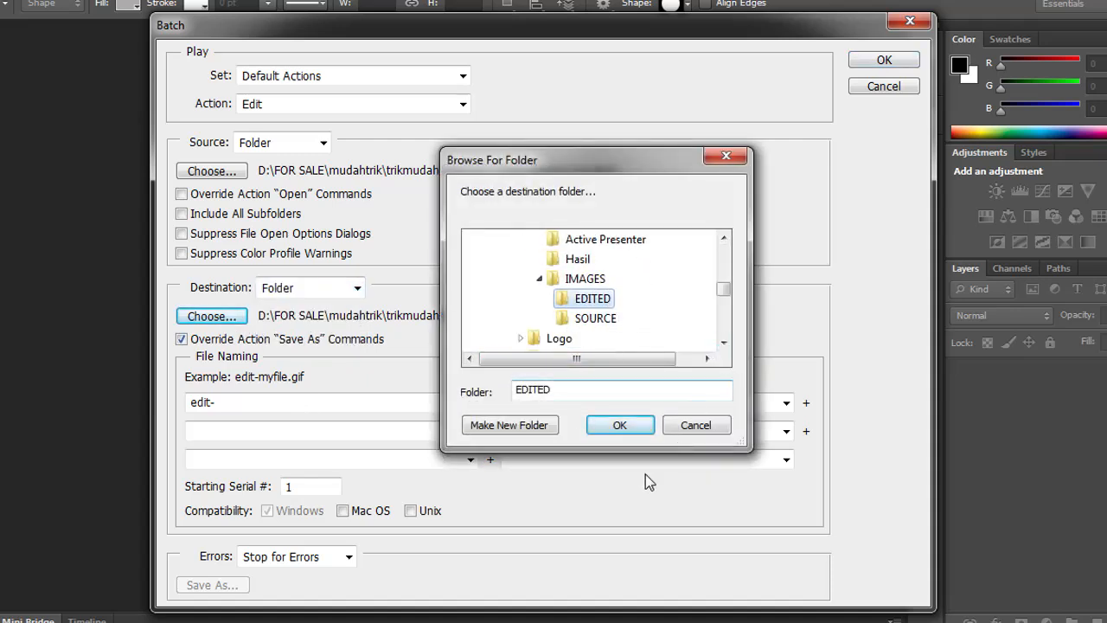
{"action": "left_click", "coordinate": [620, 427]}
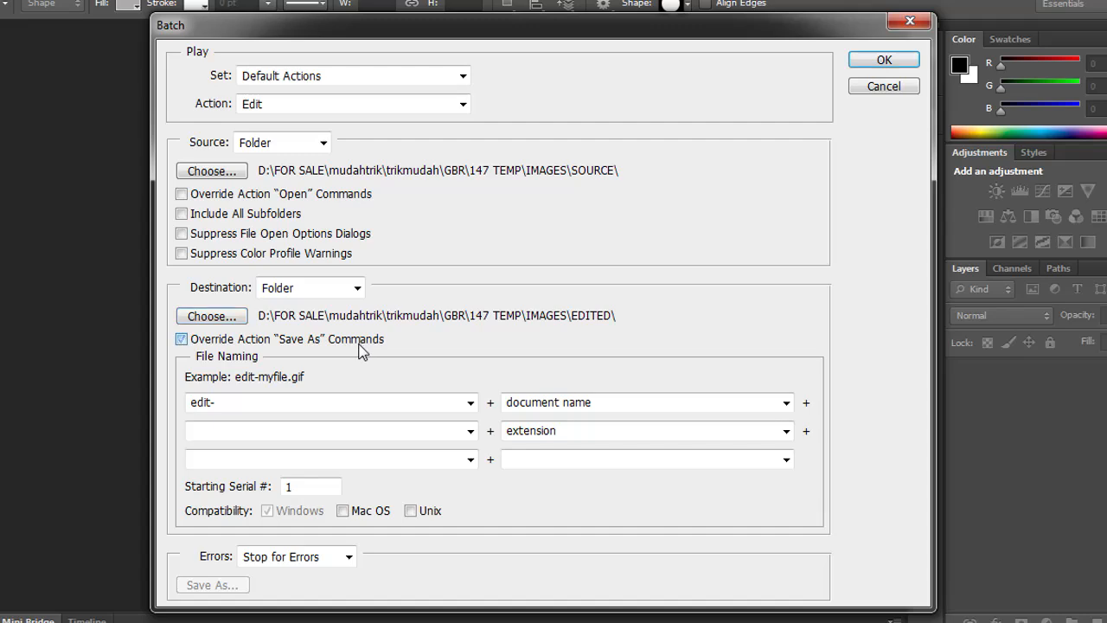
{"action": "left_click", "coordinate": [351, 342]}
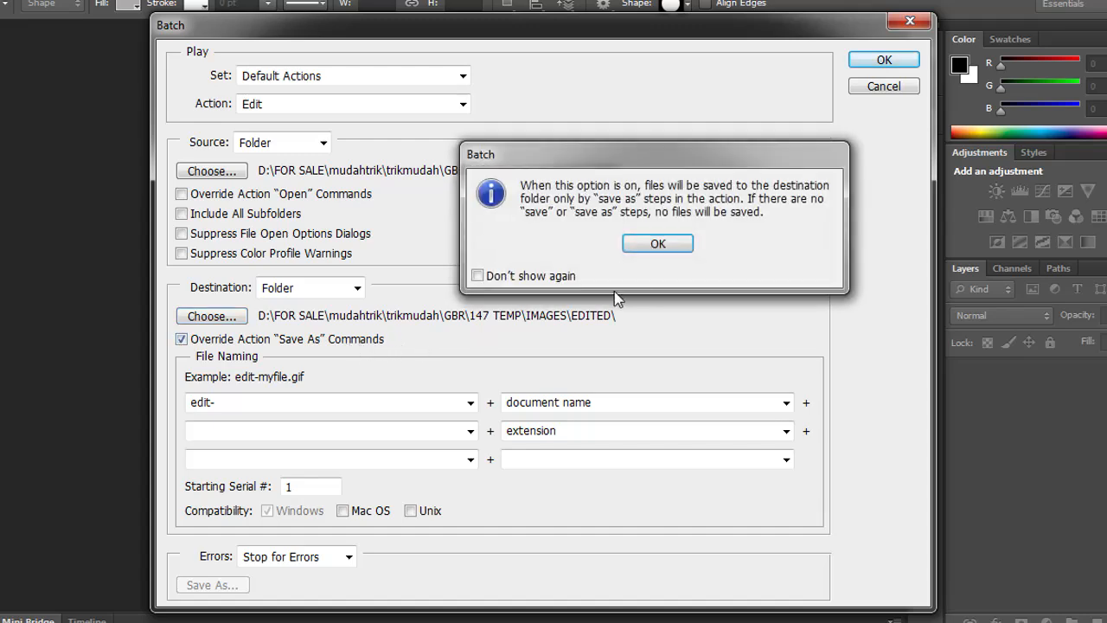
{"action": "left_click", "coordinate": [657, 244]}
Set the batch file naming to edit- plus document name plus extension, and run the batch.
{"action": "double_click", "coordinate": [424, 406]}
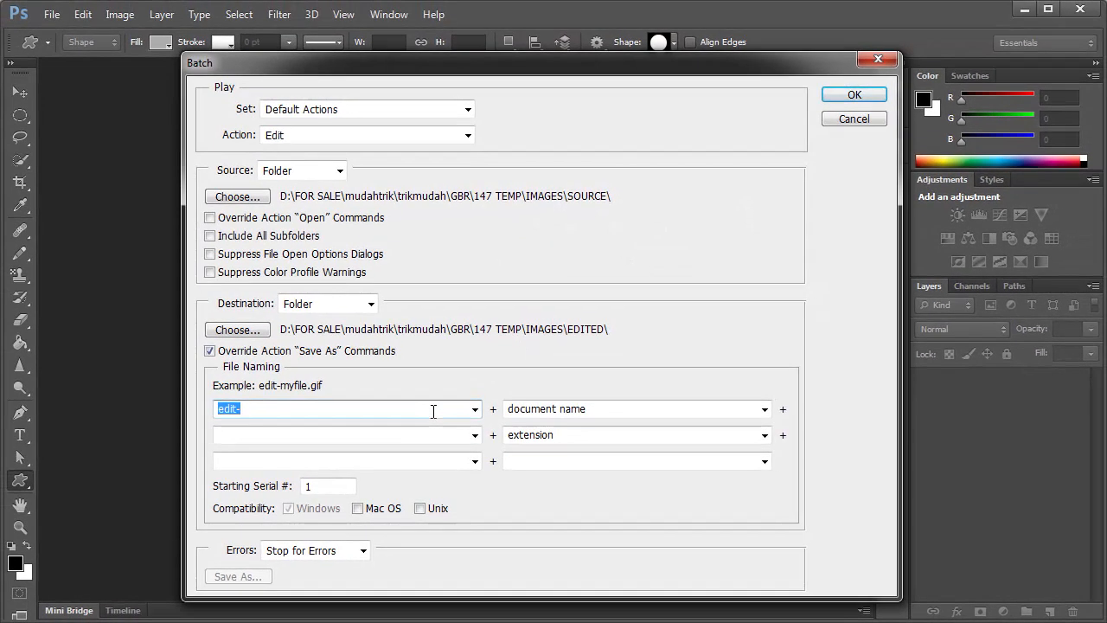
{"action": "type", "text": "edit-"}
{"action": "left_click", "coordinate": [765, 413]}
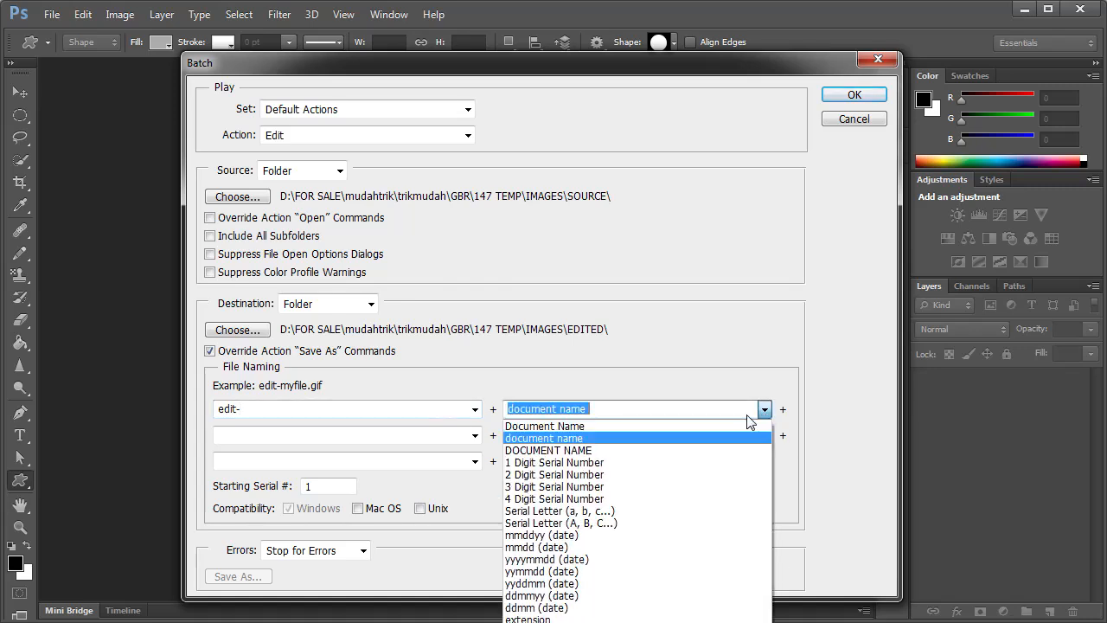
{"action": "left_click", "coordinate": [715, 441]}
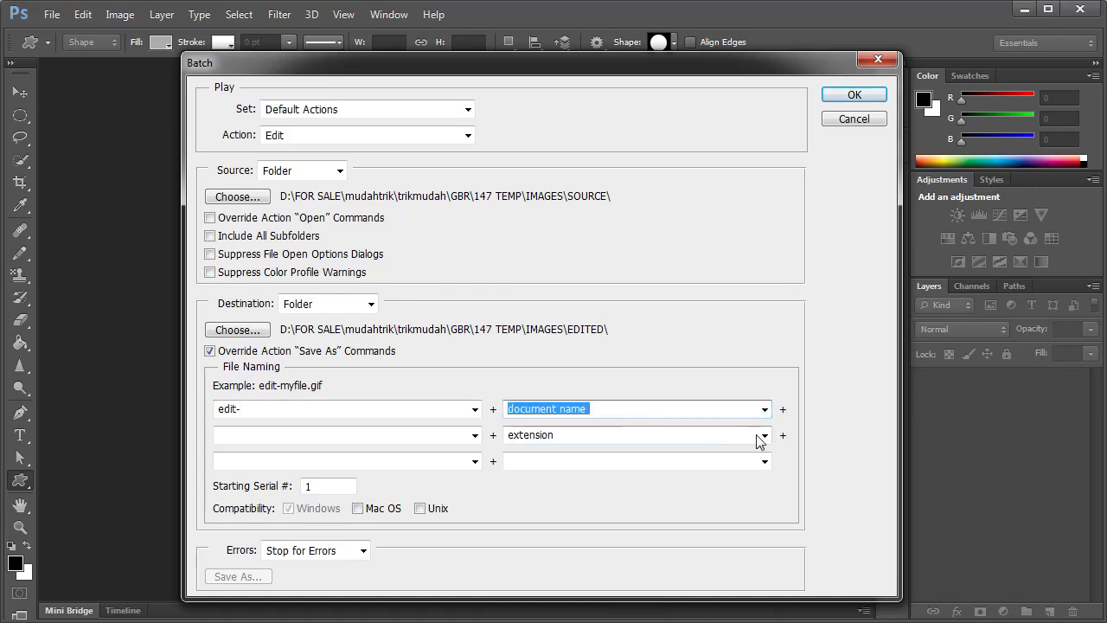
{"action": "left_click", "coordinate": [765, 435]}
{"action": "left_click", "coordinate": [725, 397]}
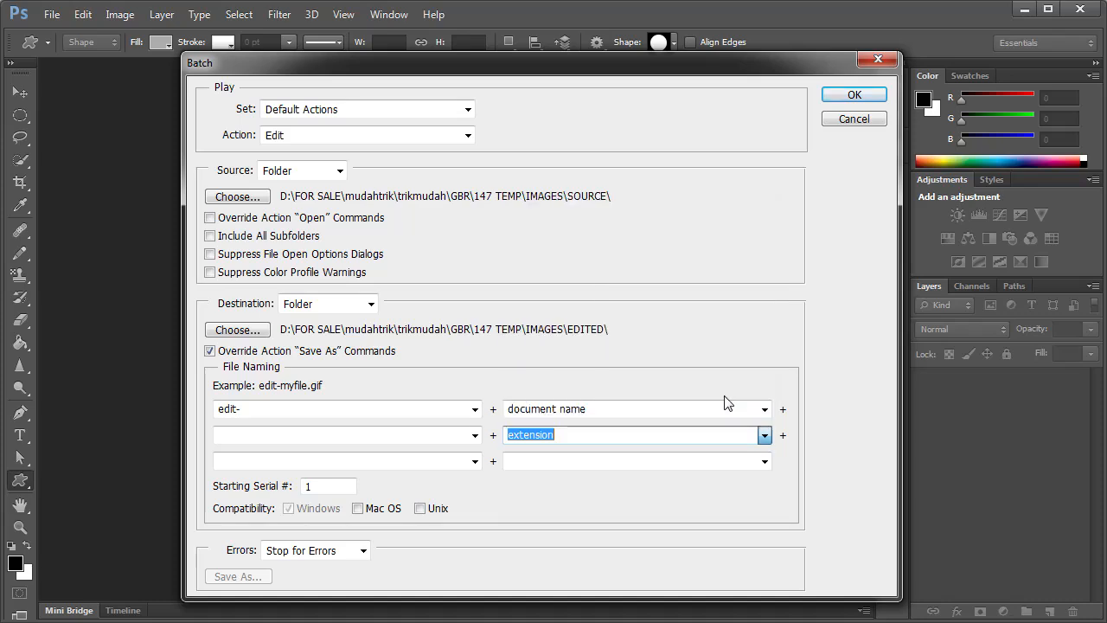
{"action": "left_click", "coordinate": [870, 100]}
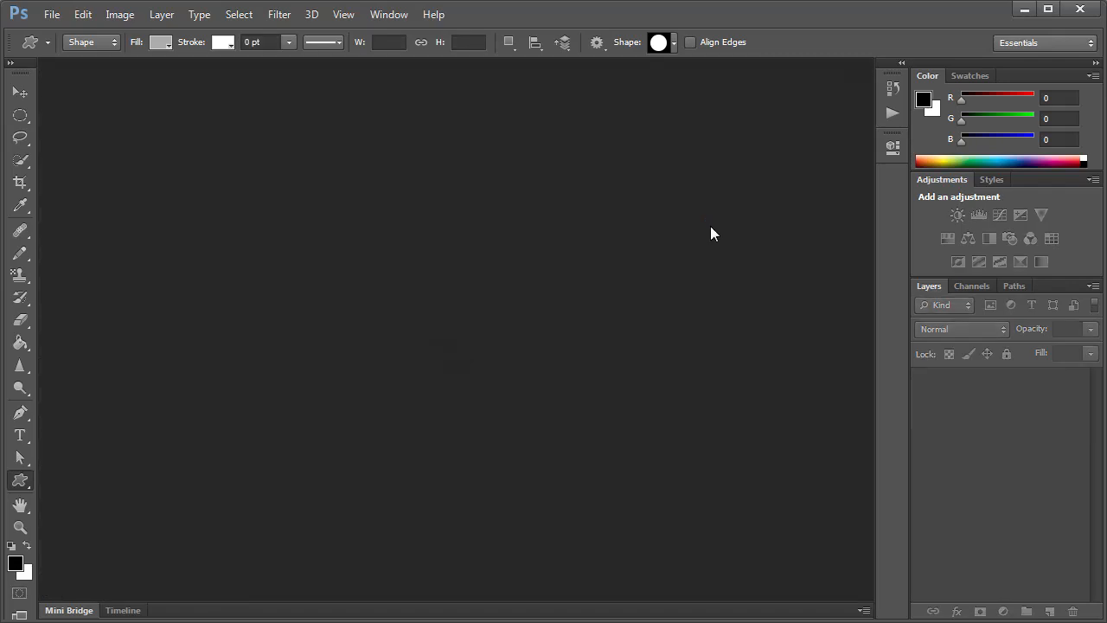
Switch to Windows Explorer and compare the batch results in the EDITED folder with the originals in the SOURCE folder.
{"action": "key", "text": "alt+Tab"}
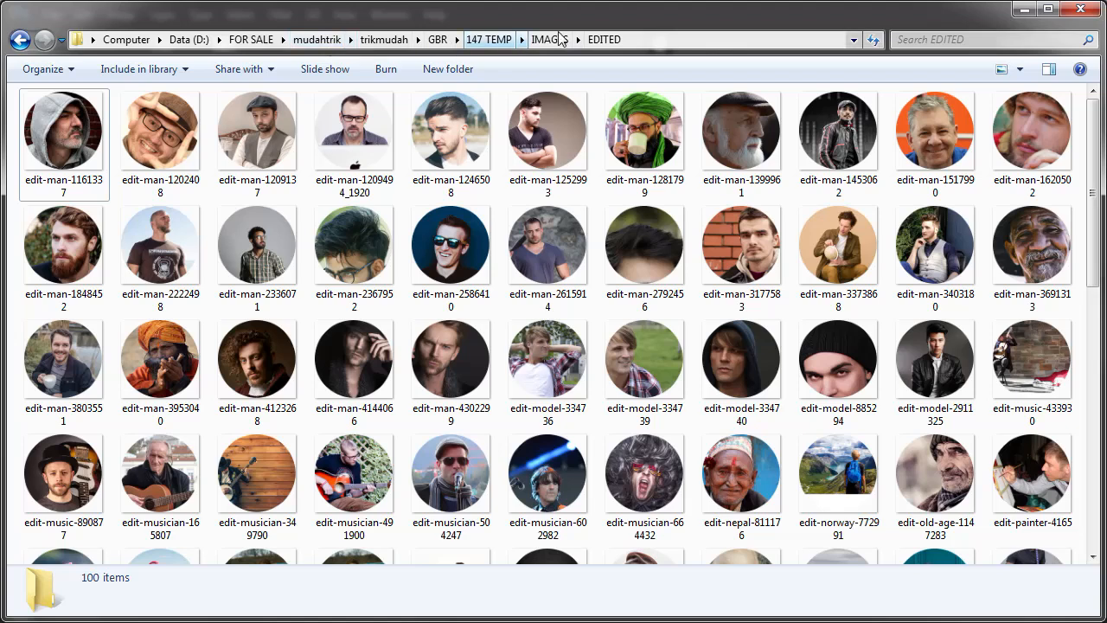
{"action": "left_click", "coordinate": [533, 40]}
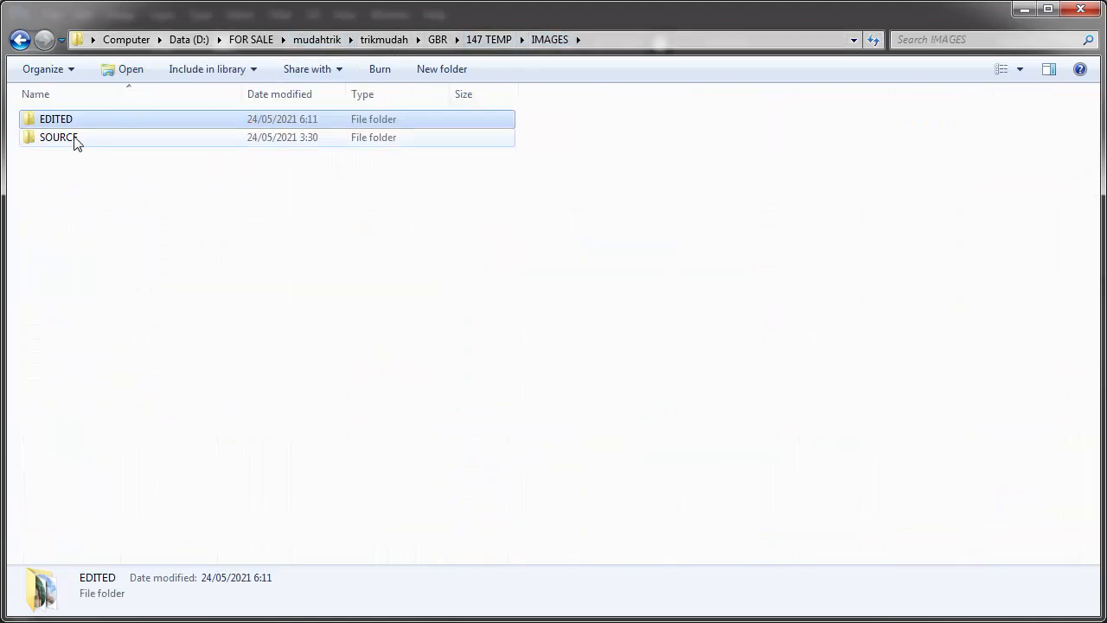
{"action": "double_click", "coordinate": [76, 143]}
{"action": "left_click", "coordinate": [75, 141]}
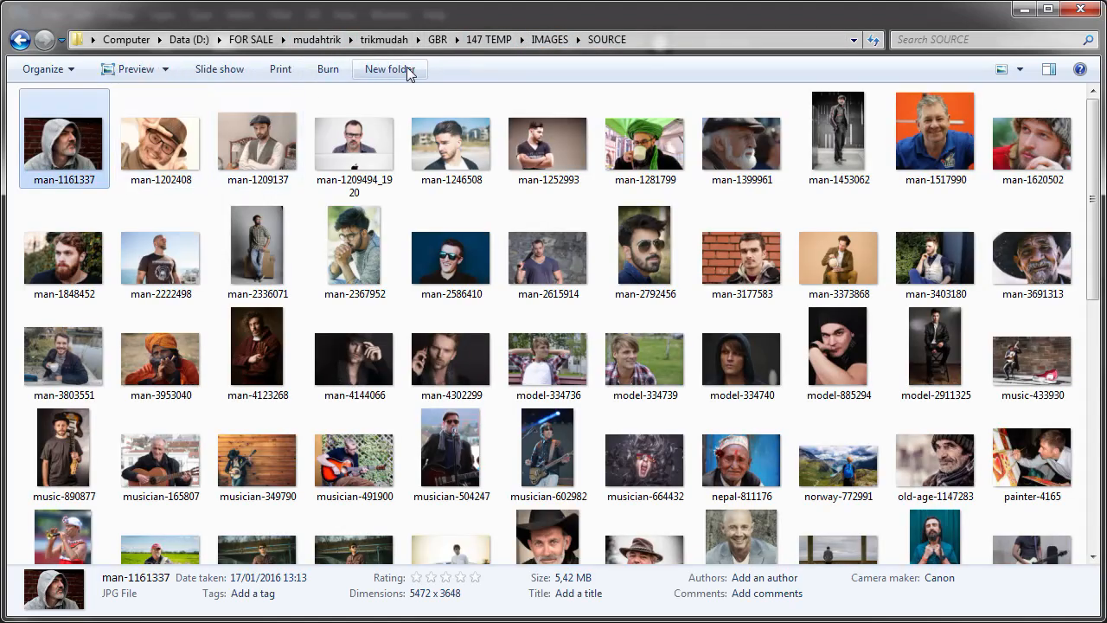
{"action": "left_click", "coordinate": [552, 40]}
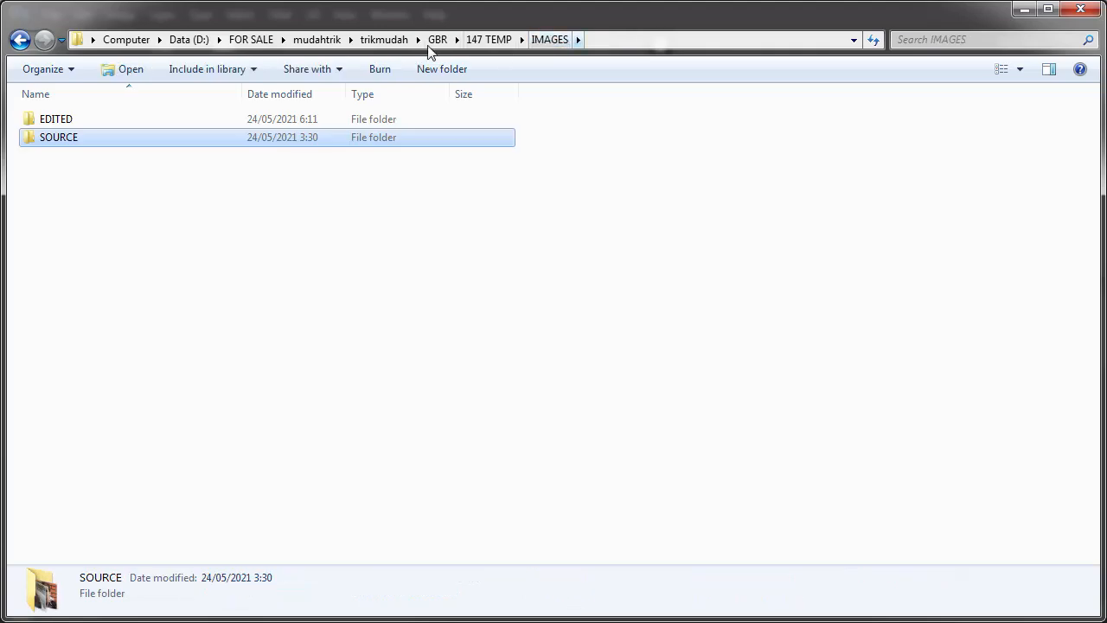
Preview edit-man-1161337 from the EDITED folder to check its circular crop, and close the preview.
{"action": "left_click", "coordinate": [59, 123]}
{"action": "double_click", "coordinate": [59, 123]}
{"action": "left_click", "coordinate": [62, 119]}
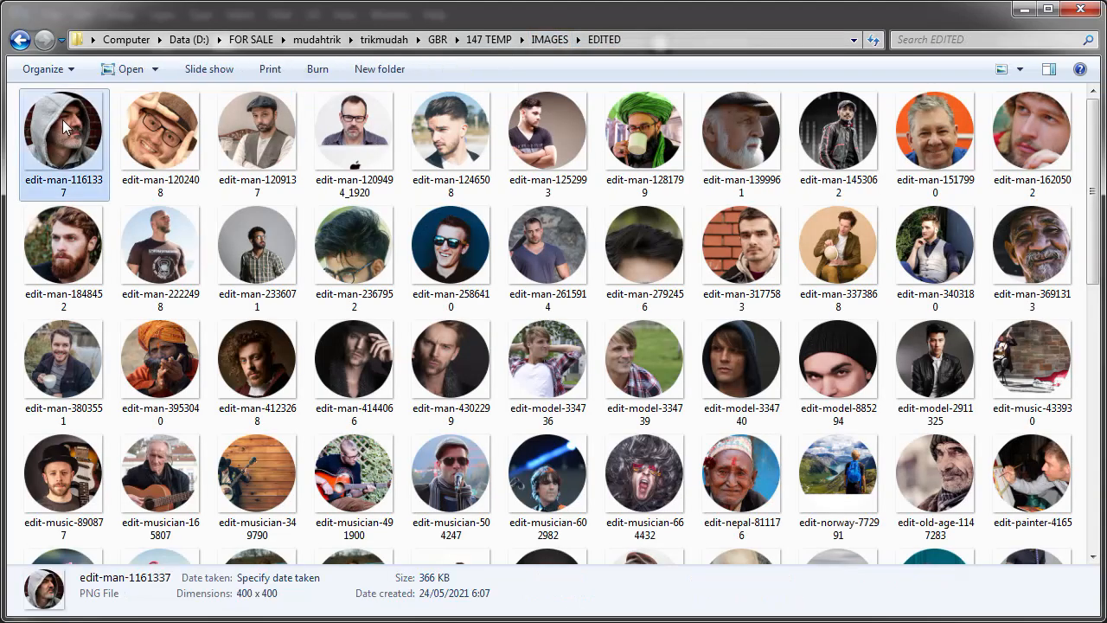
{"action": "right_click", "coordinate": [62, 119]}
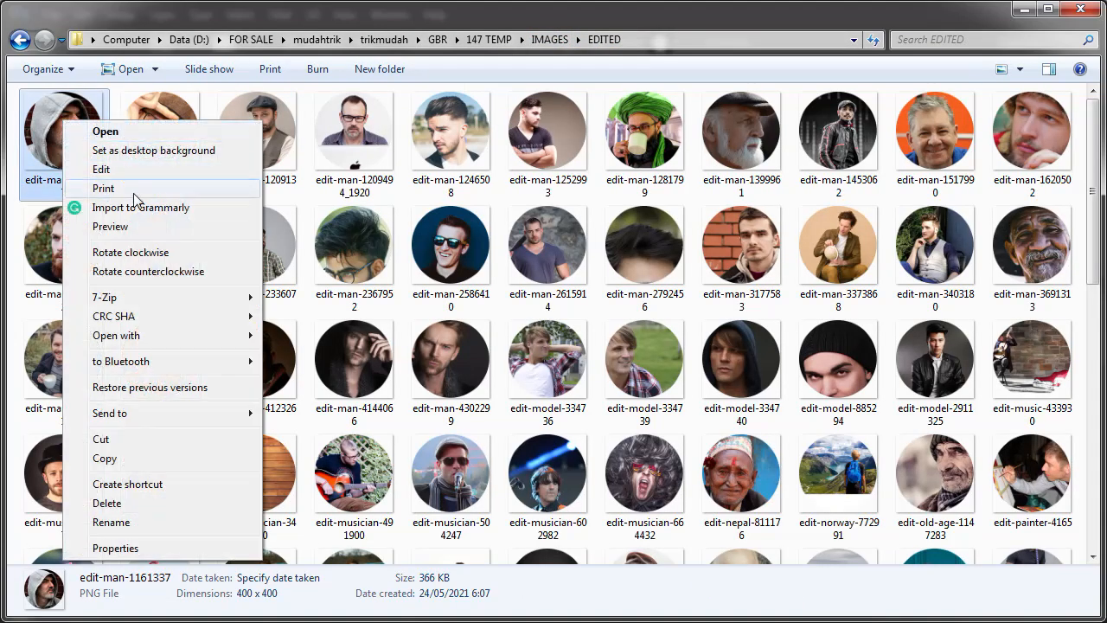
{"action": "left_click", "coordinate": [138, 232]}
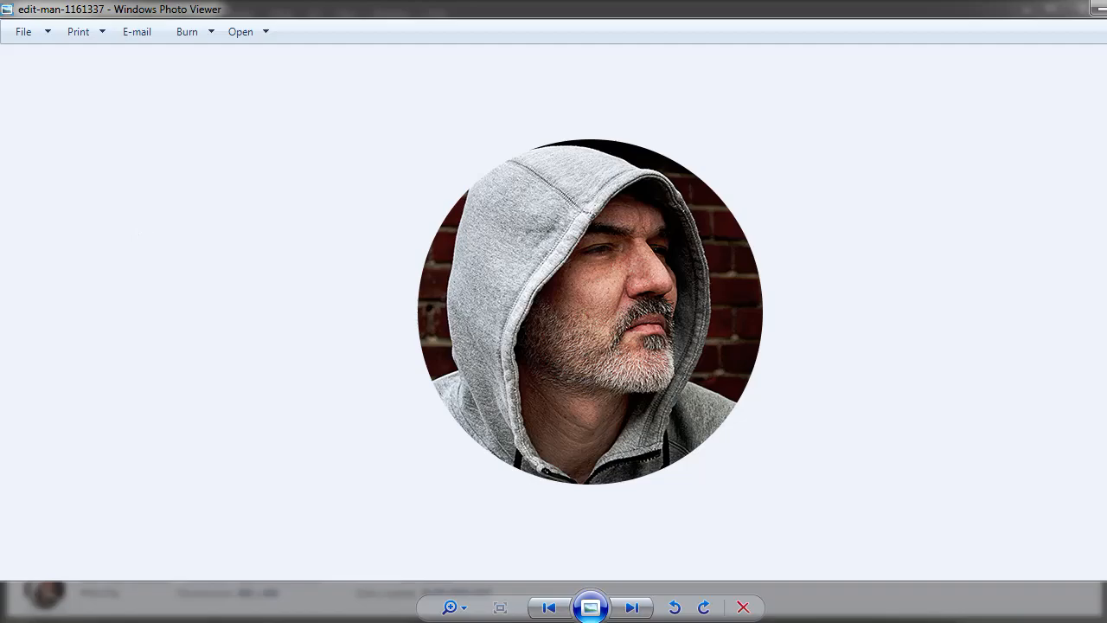
{"action": "key", "text": "alt+F4"}
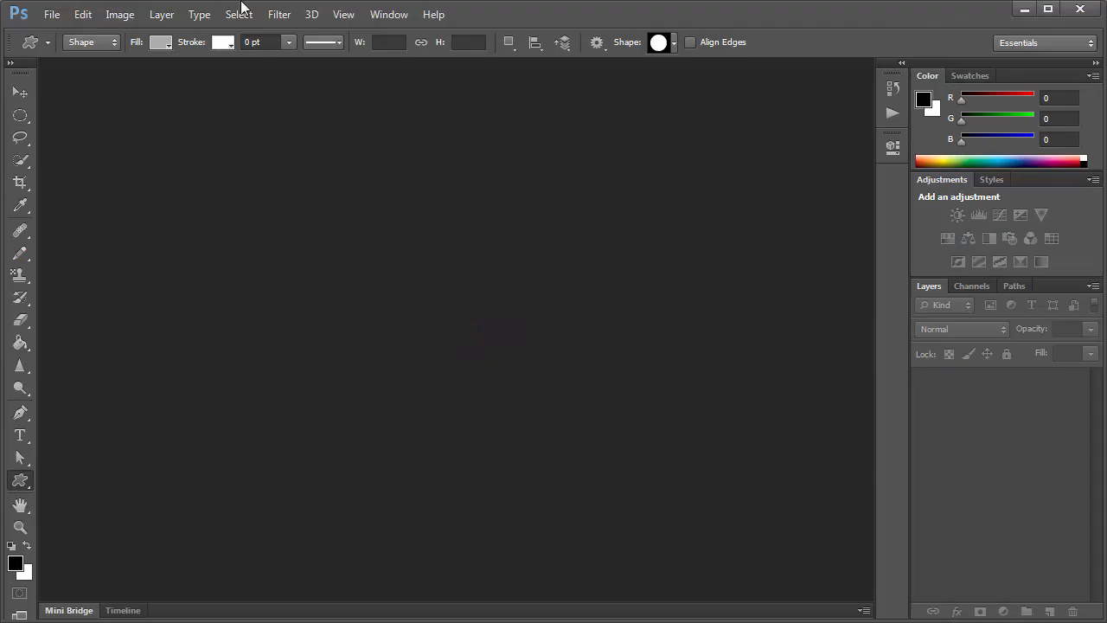
Start a Contact Sheet II with a folder as source and choose the EDITED folder inside IMAGES.
{"action": "left_click", "coordinate": [59, 19]}
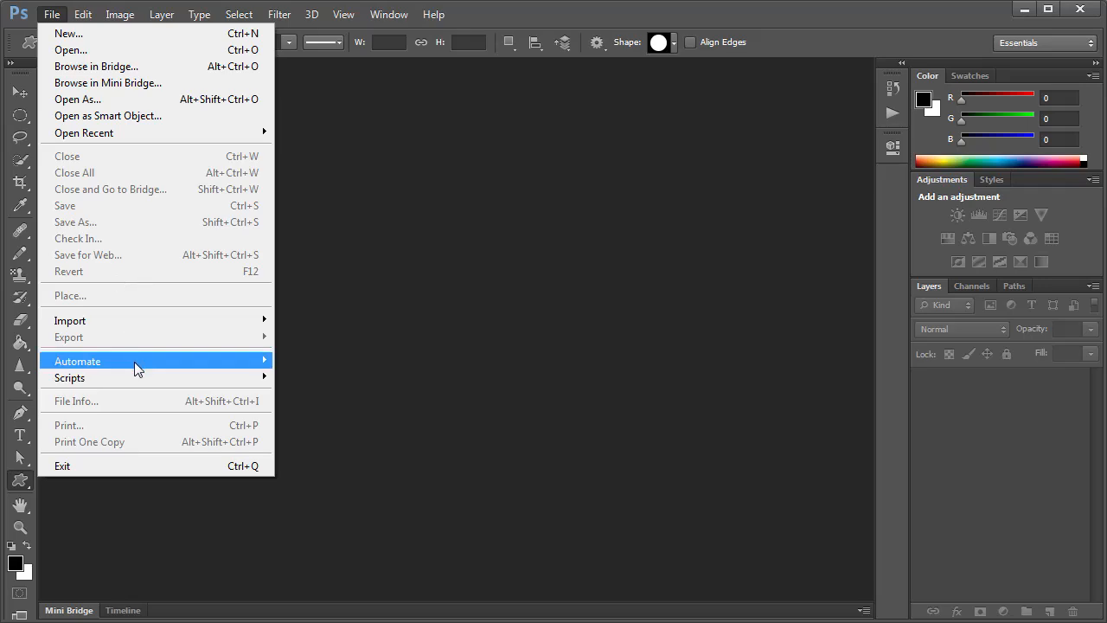
{"action": "mouse_move", "coordinate": [134, 362]}
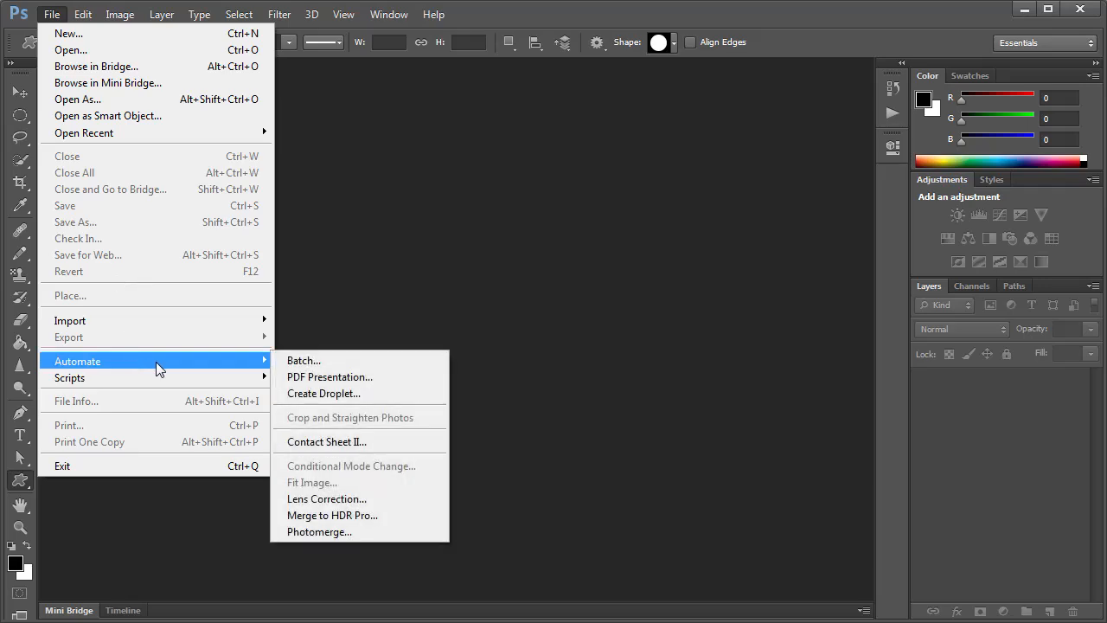
{"action": "left_click", "coordinate": [421, 441]}
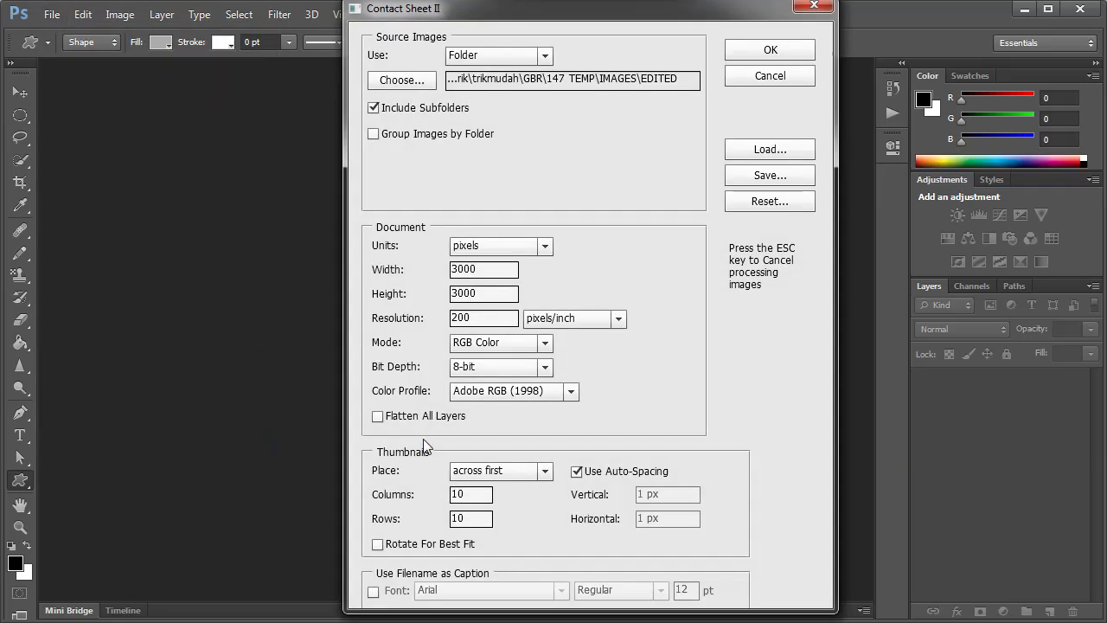
{"action": "left_click", "coordinate": [491, 59]}
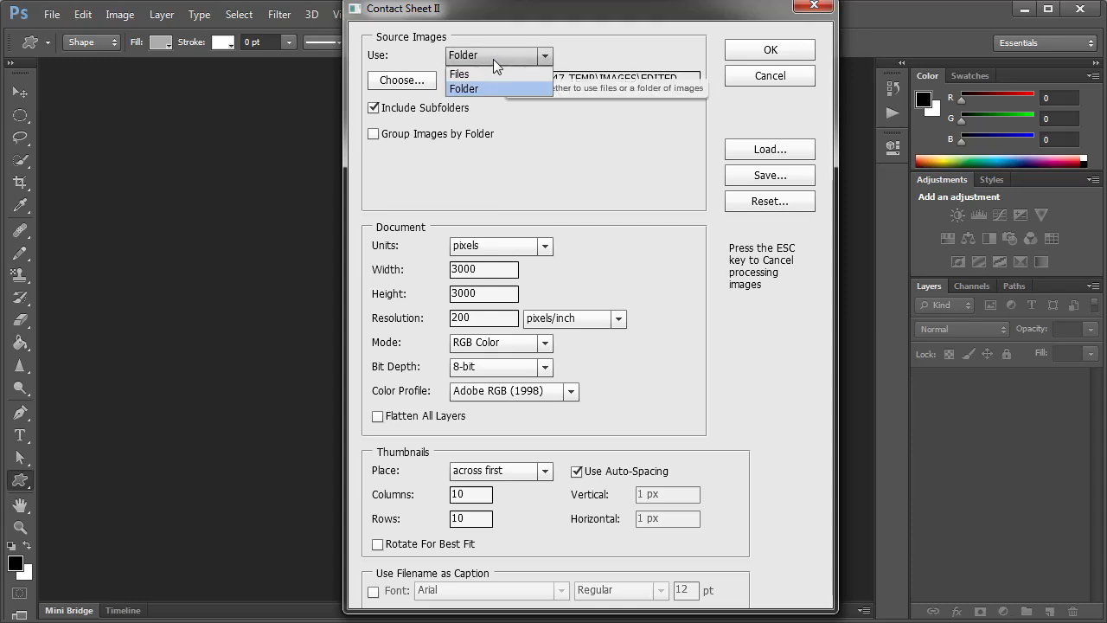
{"action": "left_click", "coordinate": [482, 88]}
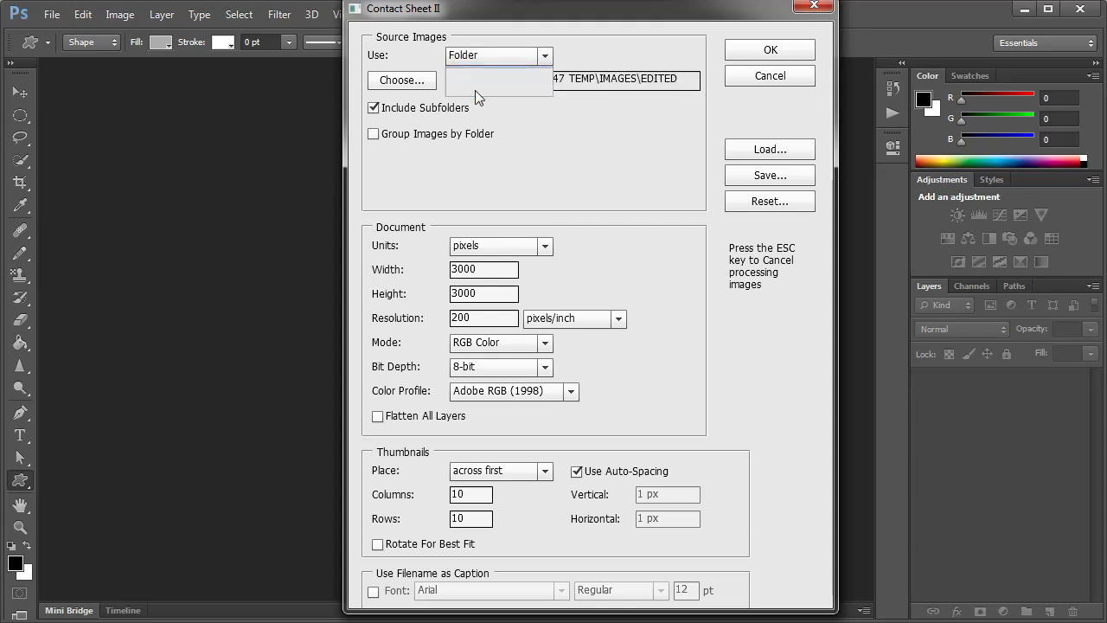
{"action": "left_click", "coordinate": [409, 86]}
{"action": "double_click", "coordinate": [706, 353]}
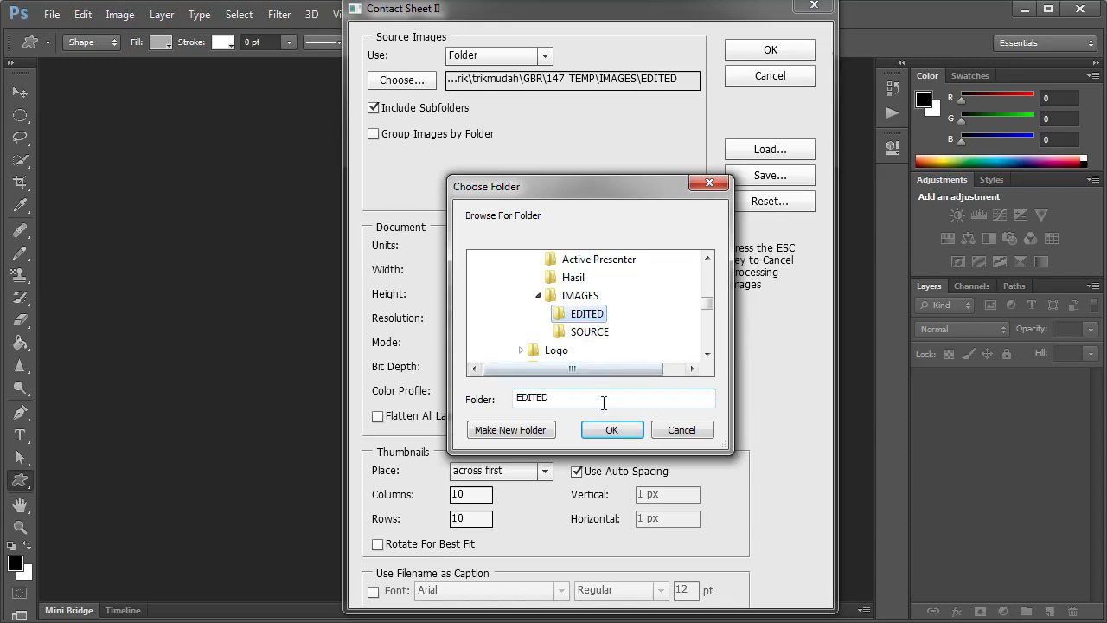
{"action": "left_click", "coordinate": [613, 431]}
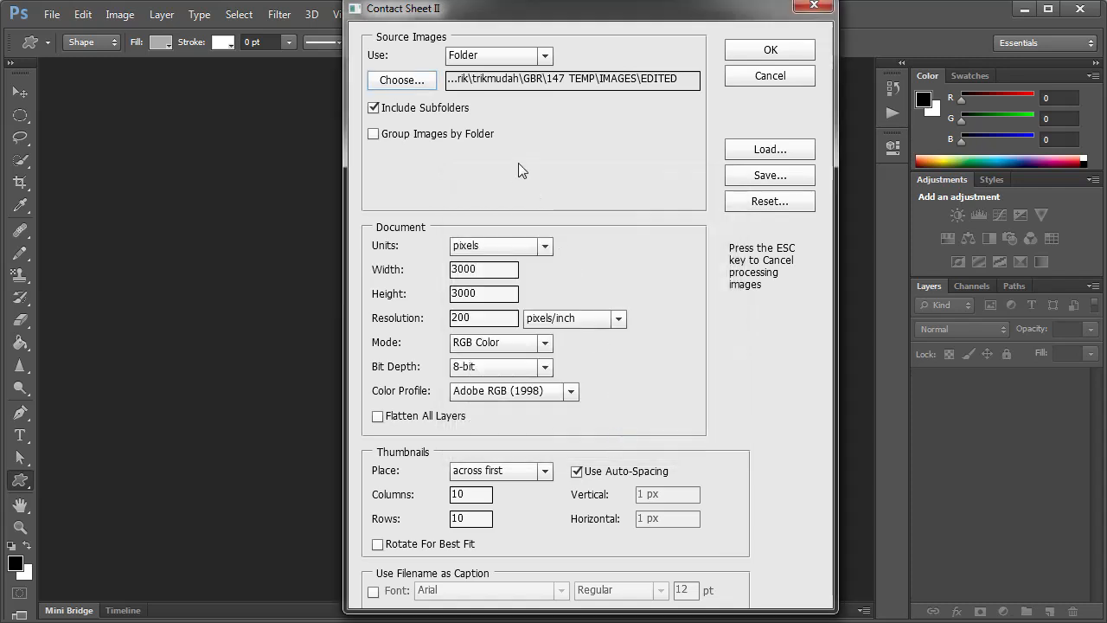
Set the contact sheet document to pixel units, 3000 by 3000, at a resolution of 200 pixels/inch.
{"action": "left_click", "coordinate": [544, 247]}
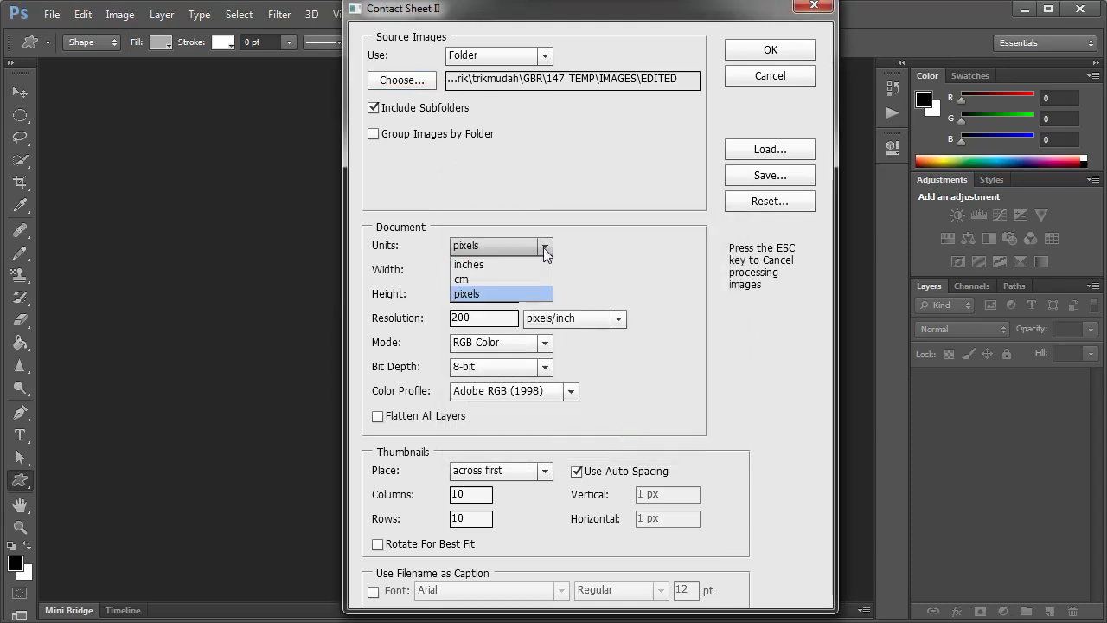
{"action": "left_click", "coordinate": [500, 293]}
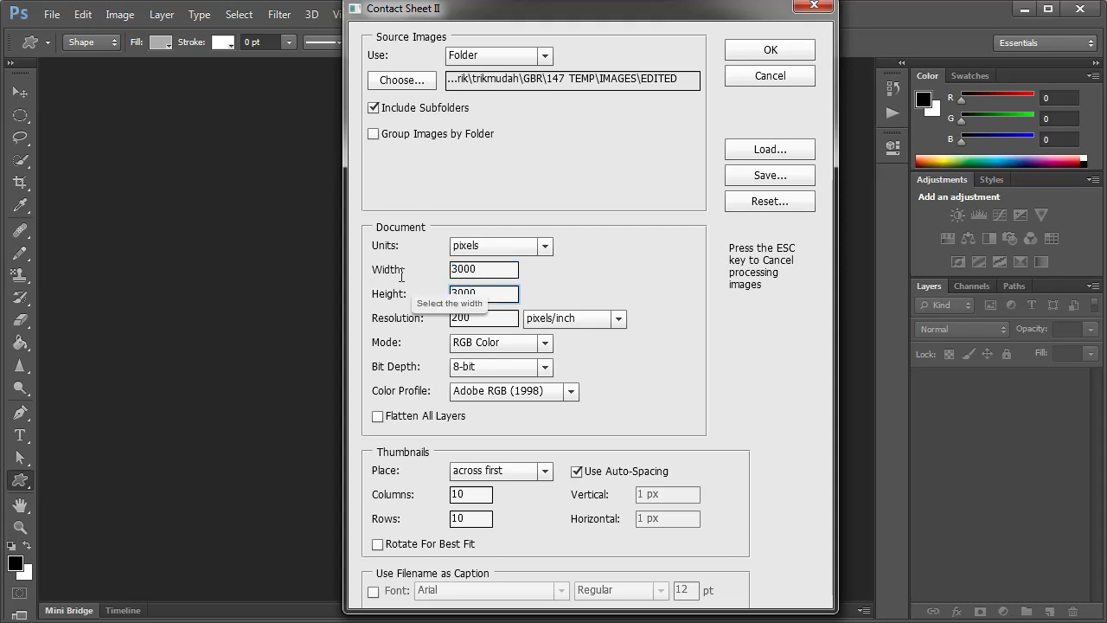
{"action": "type", "text": "200"}
{"action": "key", "text": "Tab"}
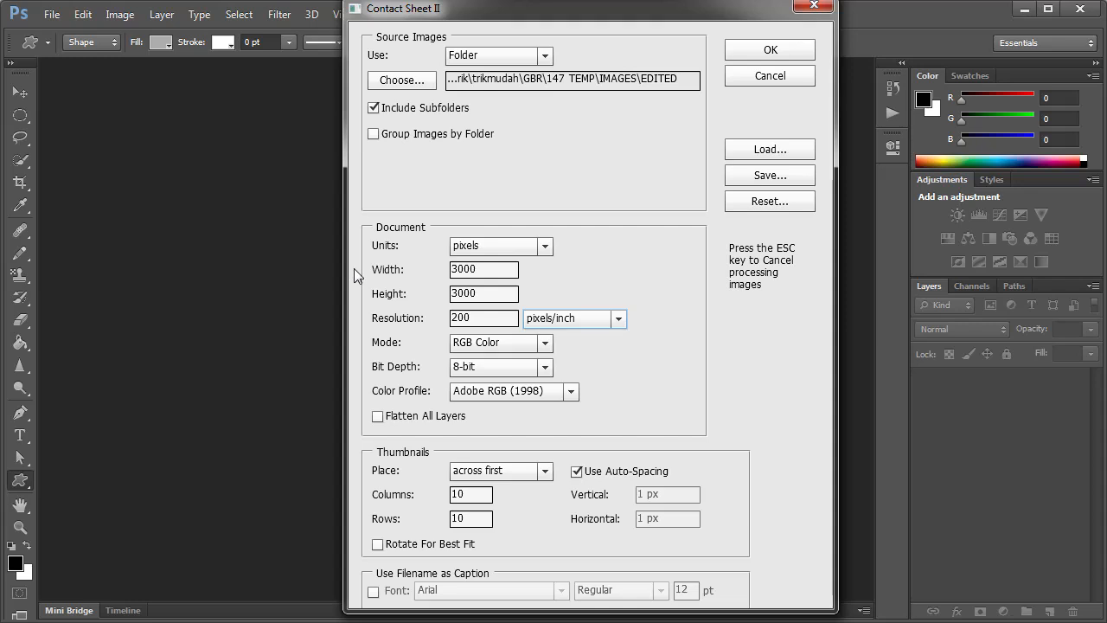
Place the thumbnails across first in 10 columns and 10 rows with auto-spacing, and generate the contact sheet.
{"action": "left_click", "coordinate": [545, 470]}
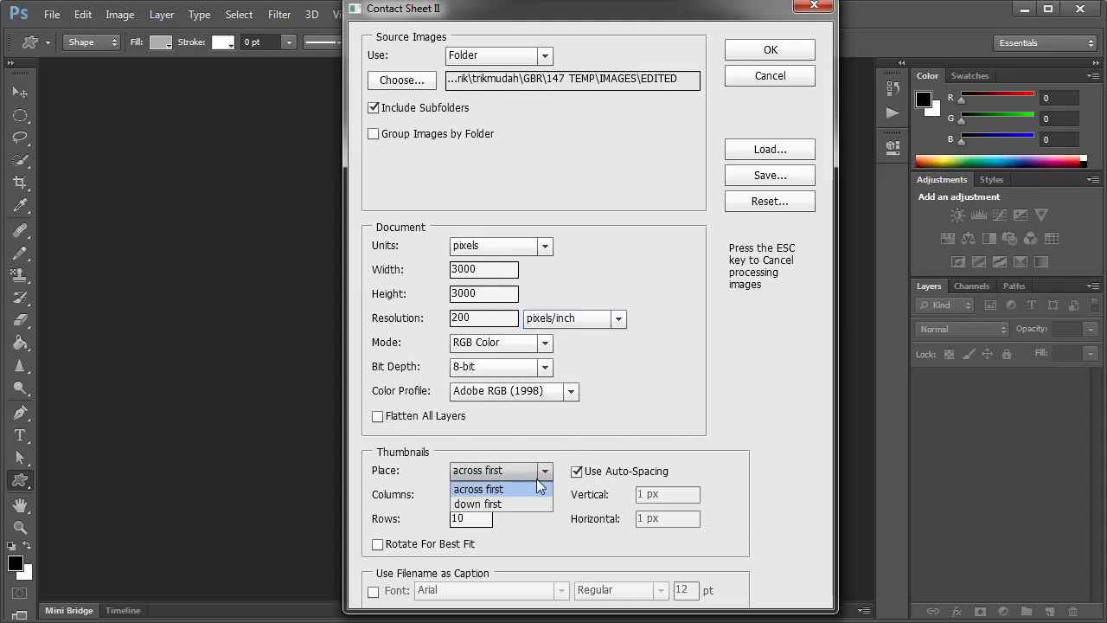
{"action": "left_click", "coordinate": [483, 490]}
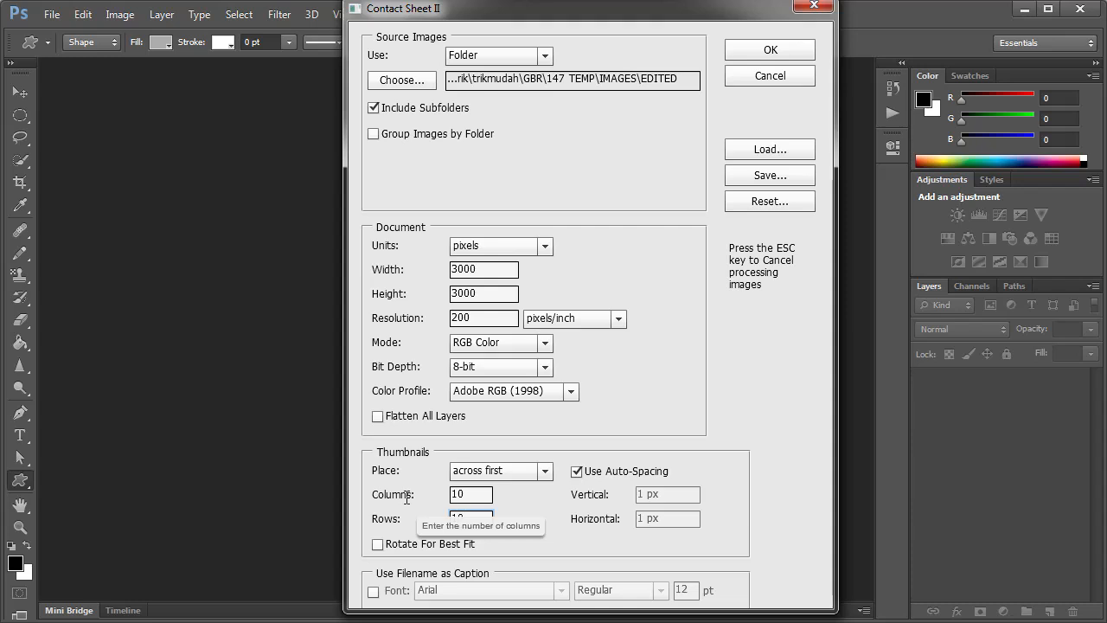
{"action": "left_click", "coordinate": [627, 480]}
{"action": "left_click", "coordinate": [627, 479]}
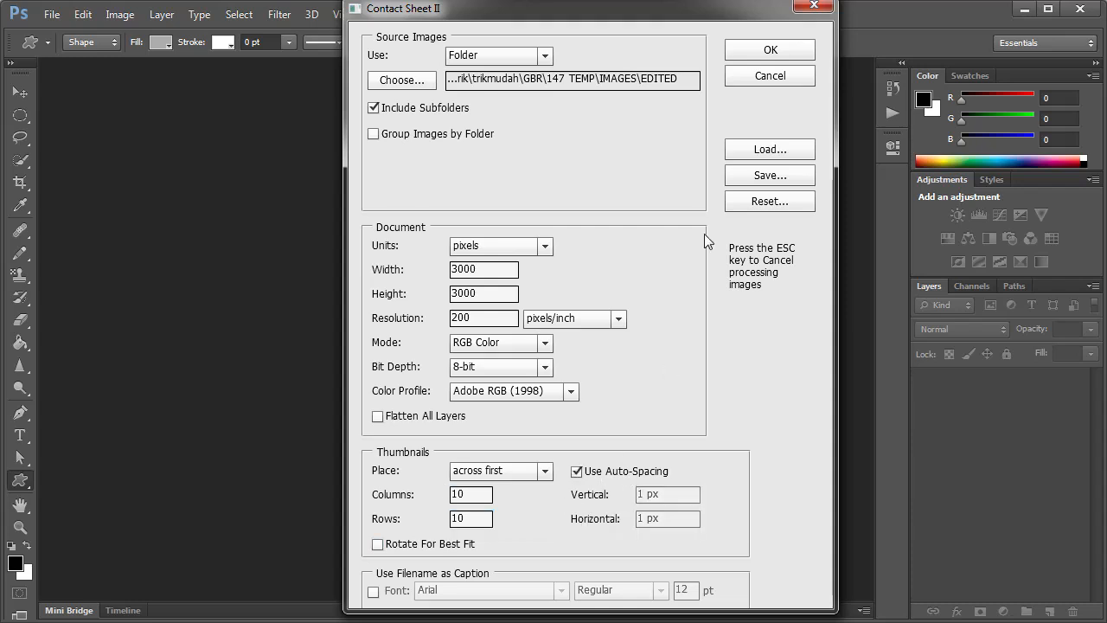
{"action": "left_click", "coordinate": [761, 45]}
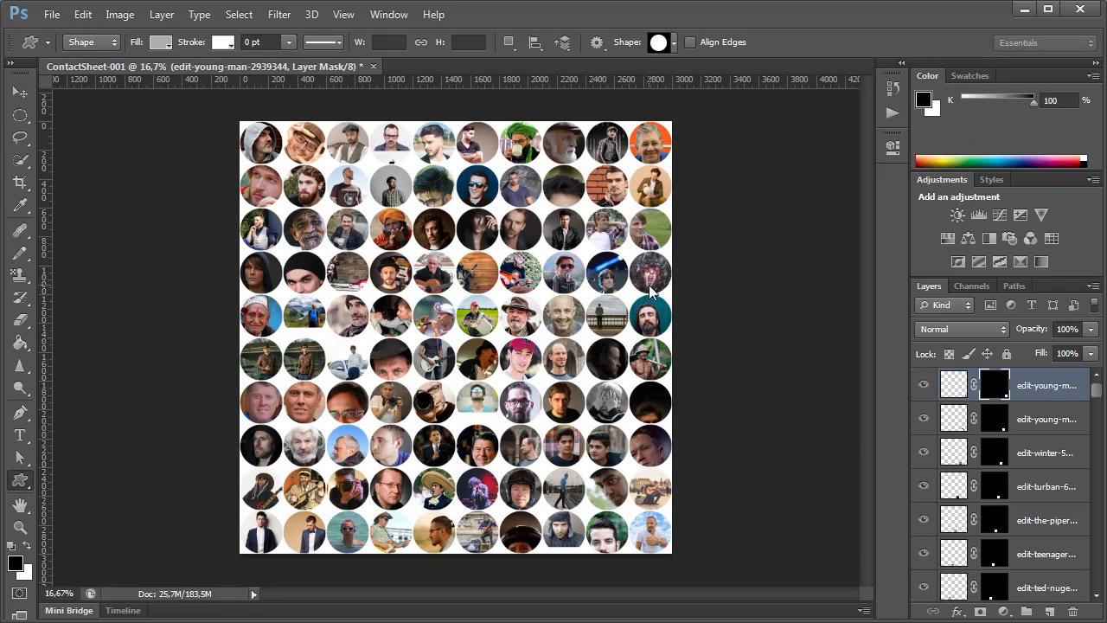
Hide the uppermost photo layers one by one and show them again to check which circle each holds.
{"action": "left_click", "coordinate": [924, 387]}
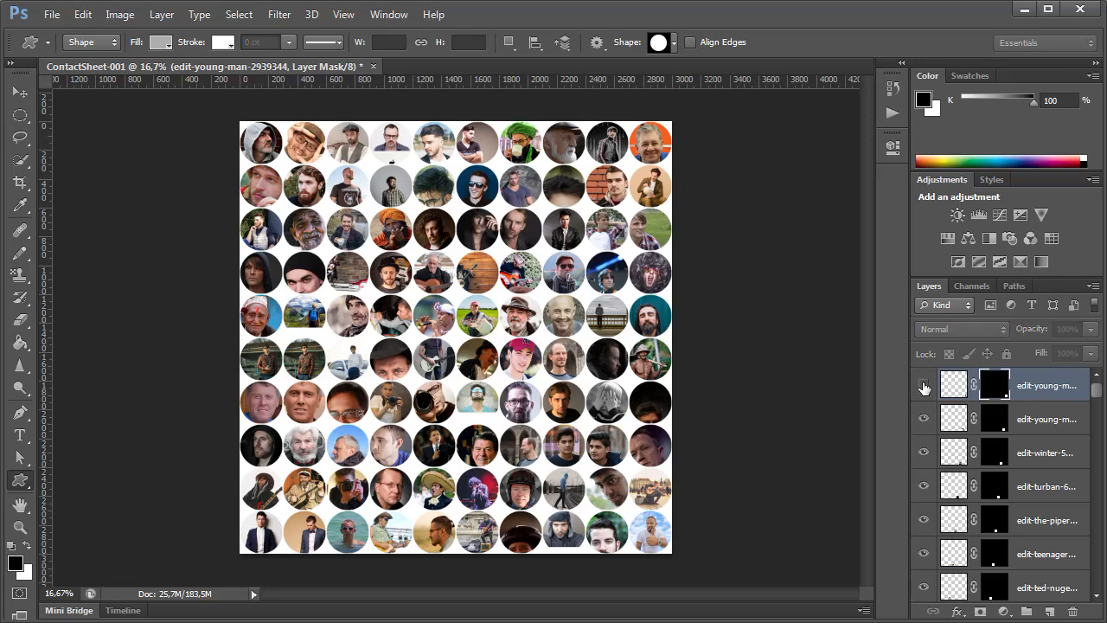
{"action": "left_click", "coordinate": [923, 421]}
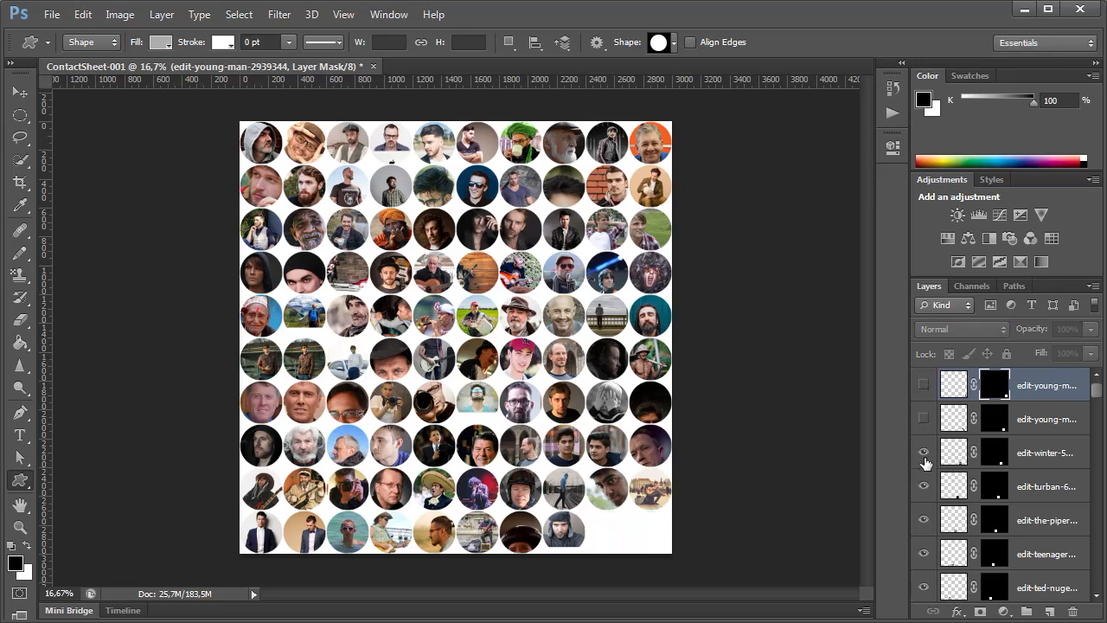
{"action": "left_click", "coordinate": [924, 452]}
{"action": "left_click", "coordinate": [925, 488]}
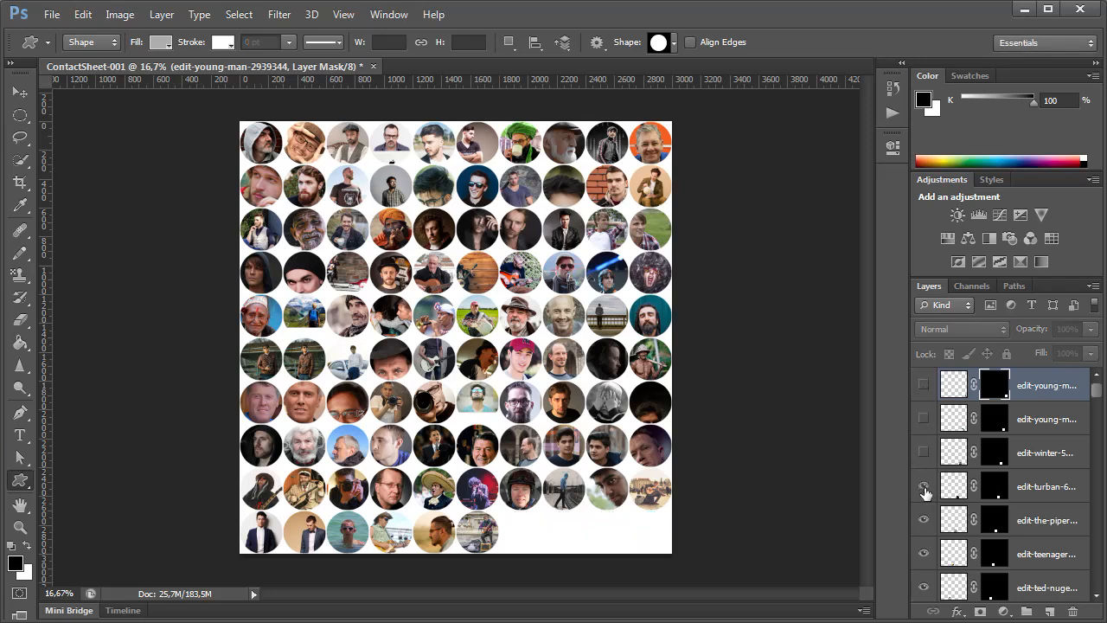
{"action": "left_click", "coordinate": [924, 488]}
{"action": "left_click", "coordinate": [924, 419]}
{"action": "left_click", "coordinate": [927, 385]}
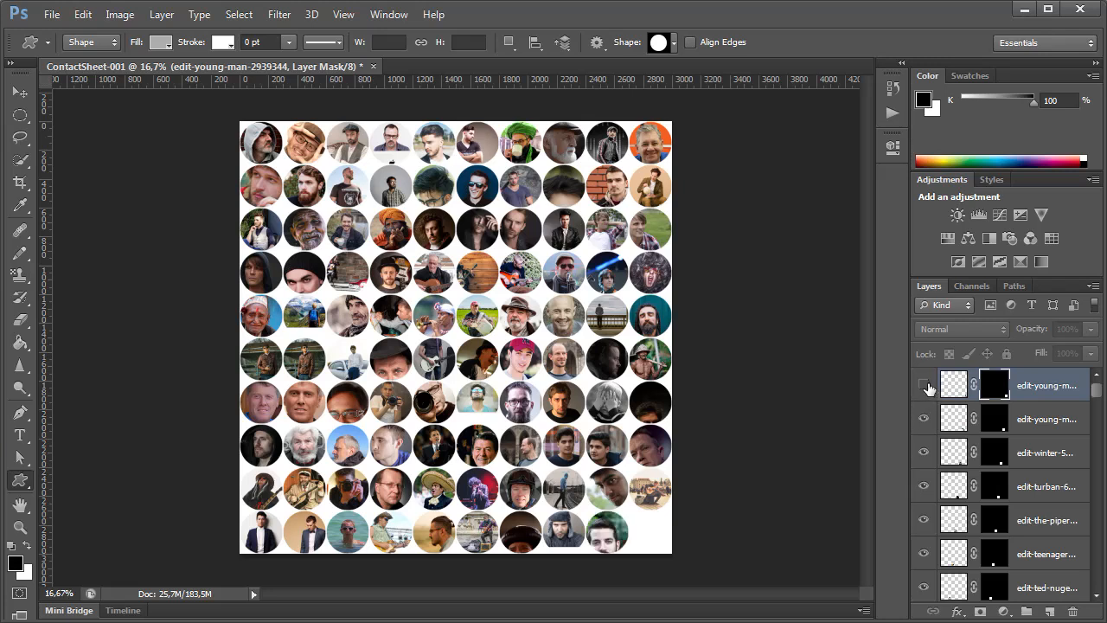
{"action": "left_click", "coordinate": [925, 387]}
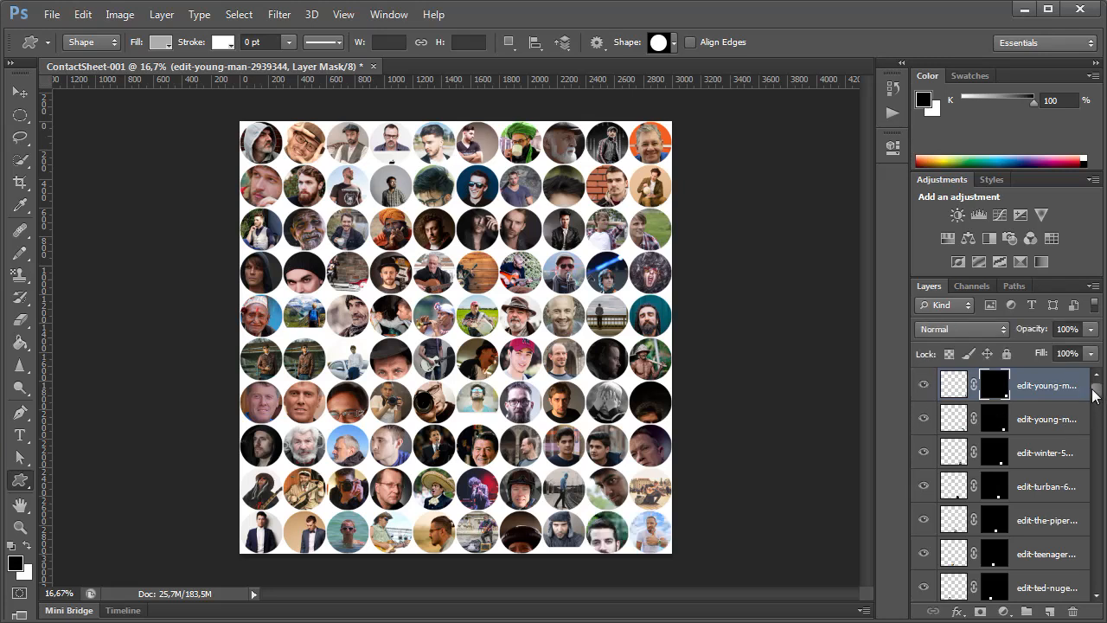
Convert the Background layer at the end of the layer stack into a regular layer with the default name.
{"action": "left_click_drag", "start_coordinate": [1095, 394], "coordinate": [1103, 591]}
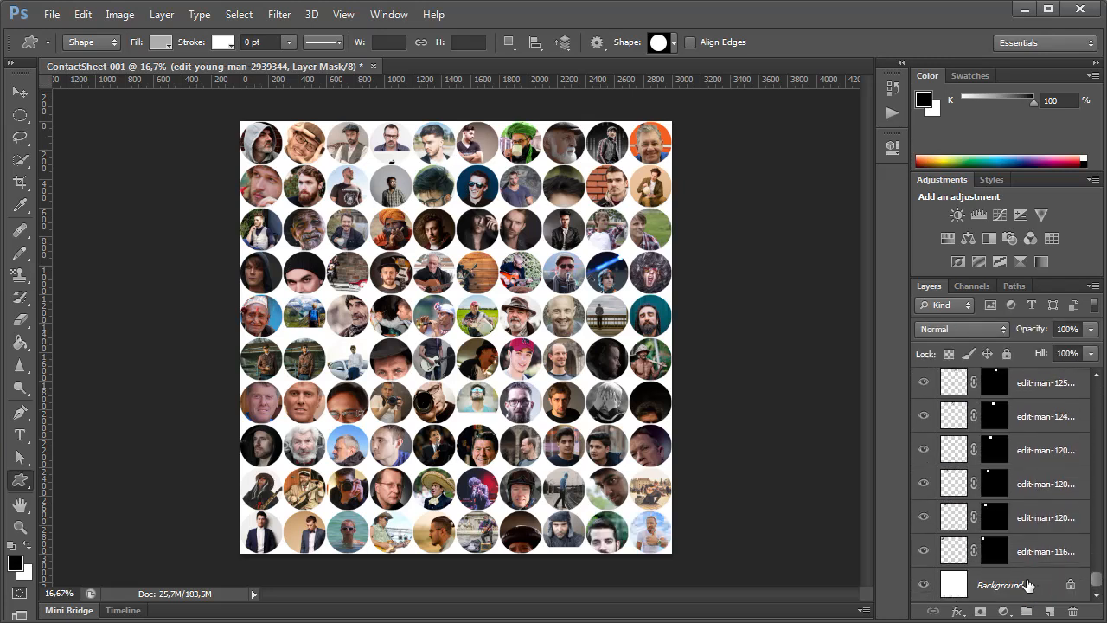
{"action": "left_click", "coordinate": [1030, 585]}
{"action": "left_click", "coordinate": [164, 14]}
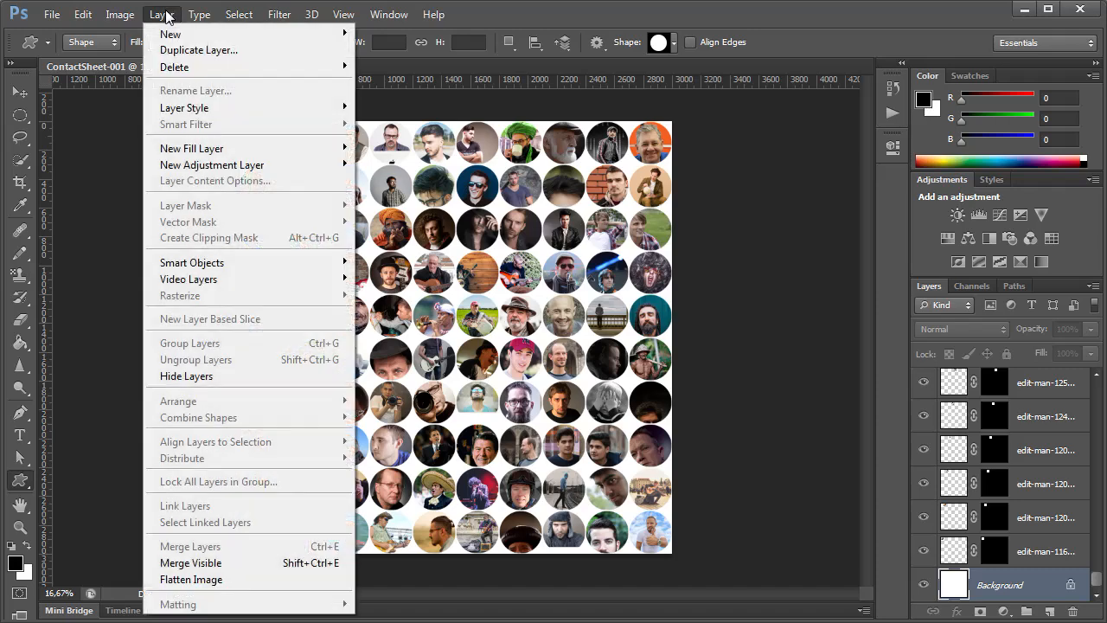
{"action": "mouse_move", "coordinate": [201, 35]}
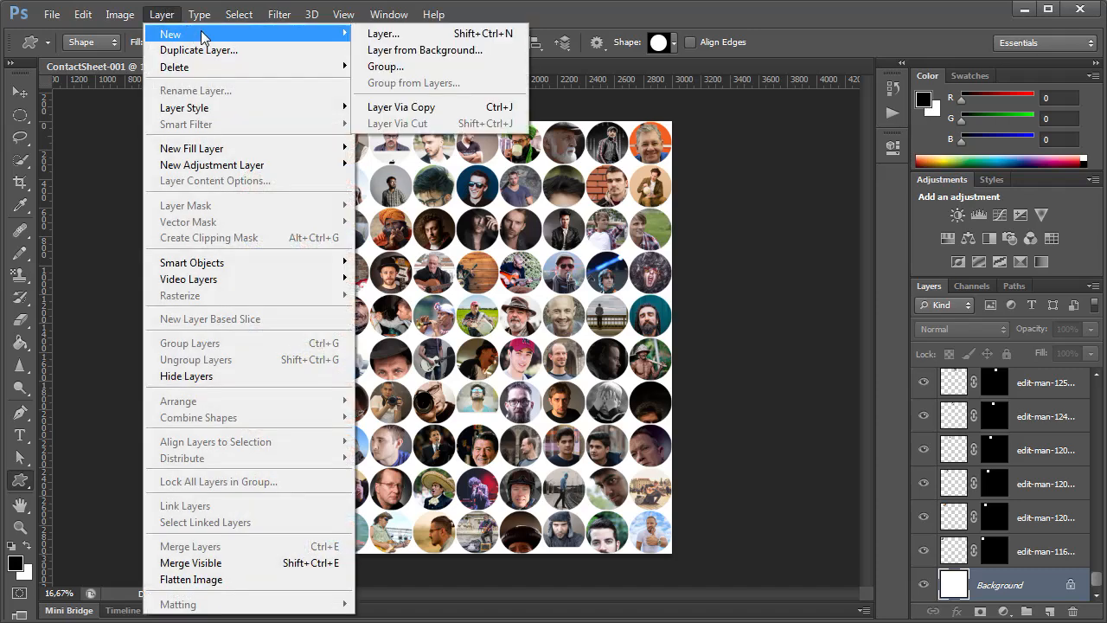
{"action": "left_click", "coordinate": [479, 54]}
{"action": "left_click", "coordinate": [637, 261]}
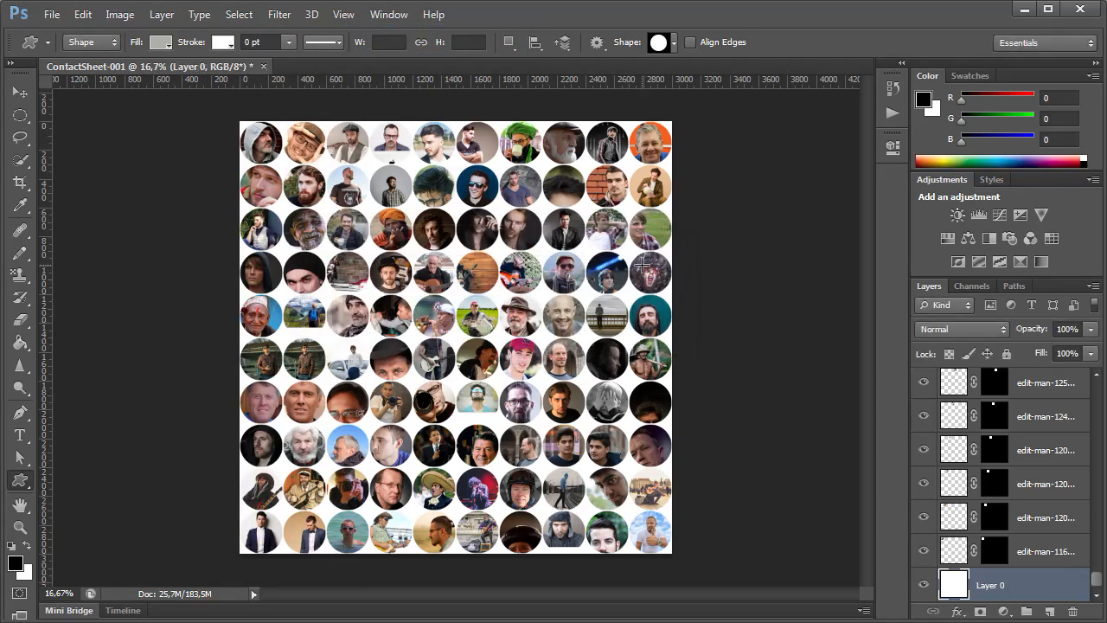
Fill the converted background layer with black in Normal mode at 100% opacity.
{"action": "left_click", "coordinate": [83, 14]}
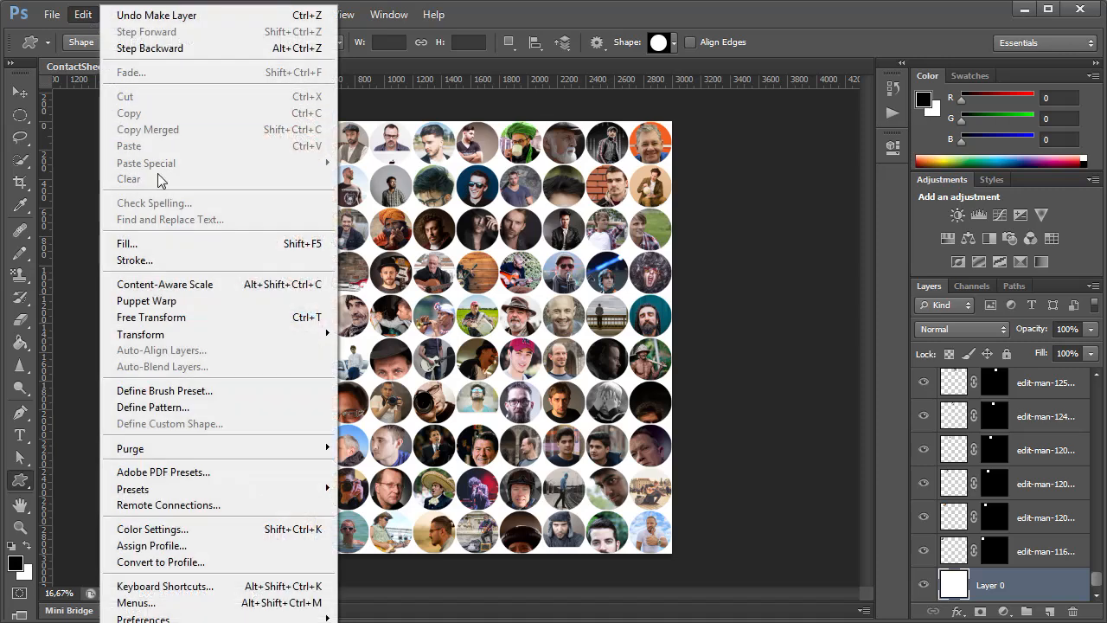
{"action": "left_click", "coordinate": [203, 245]}
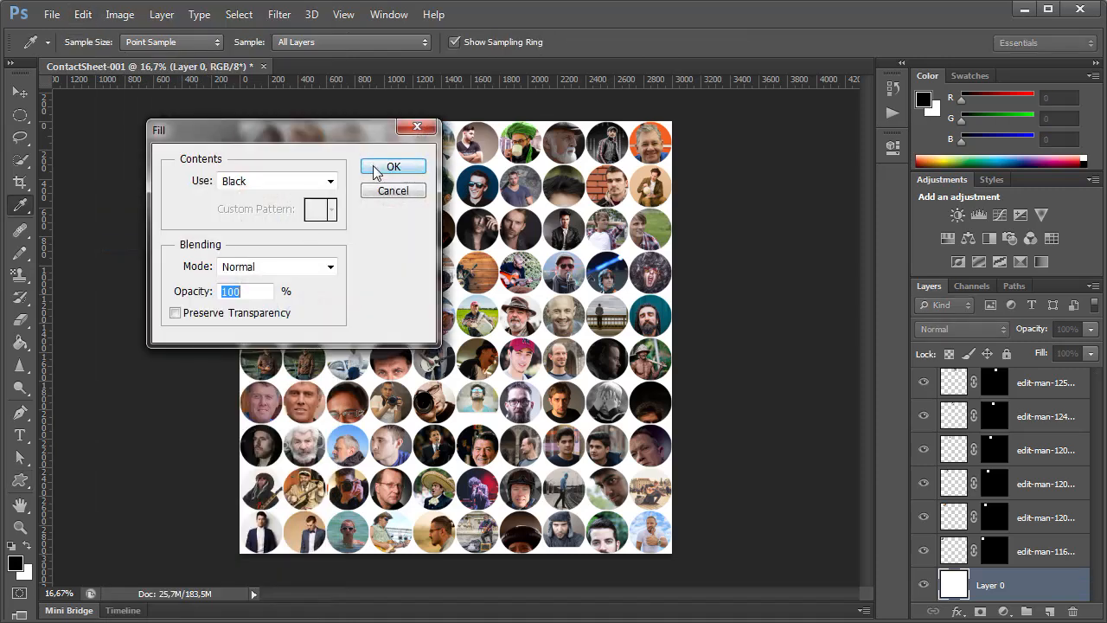
{"action": "left_click", "coordinate": [376, 172]}
{"action": "key", "text": "u"}
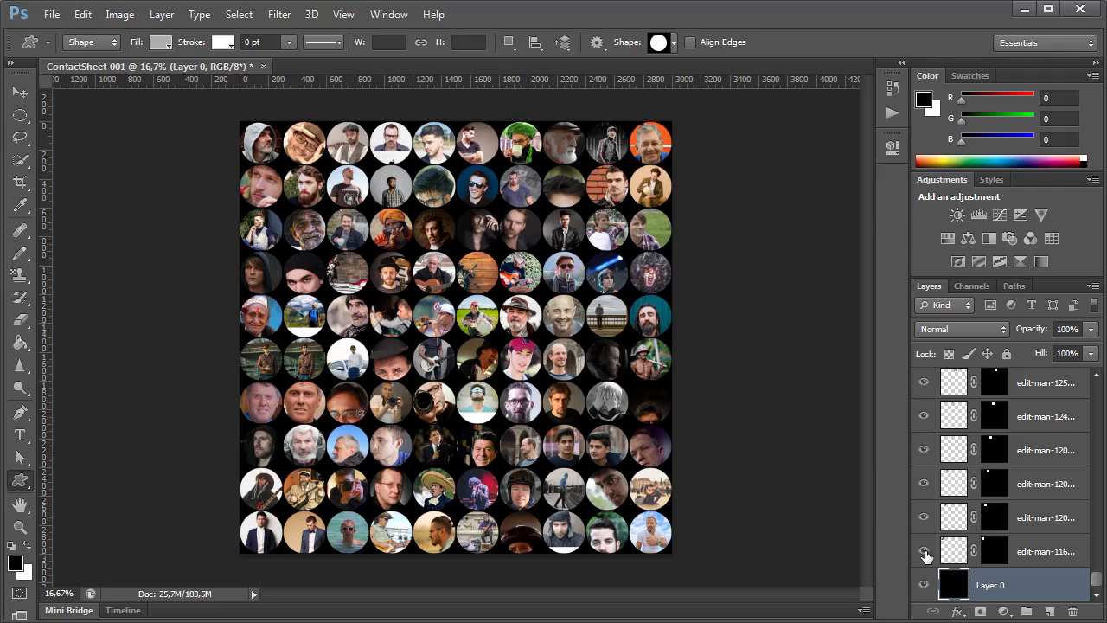
Hide the four photo layers just above the black layer and show them again to check their circles against it.
{"action": "key", "text": "ctrl+0"}
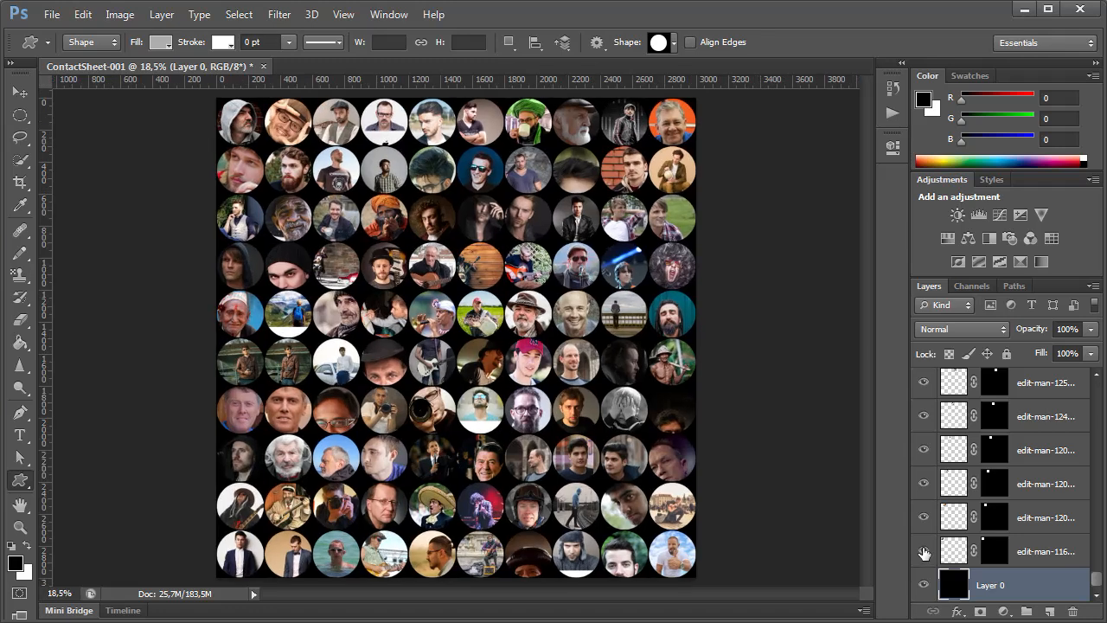
{"action": "left_click", "coordinate": [924, 551]}
{"action": "left_click", "coordinate": [924, 518]}
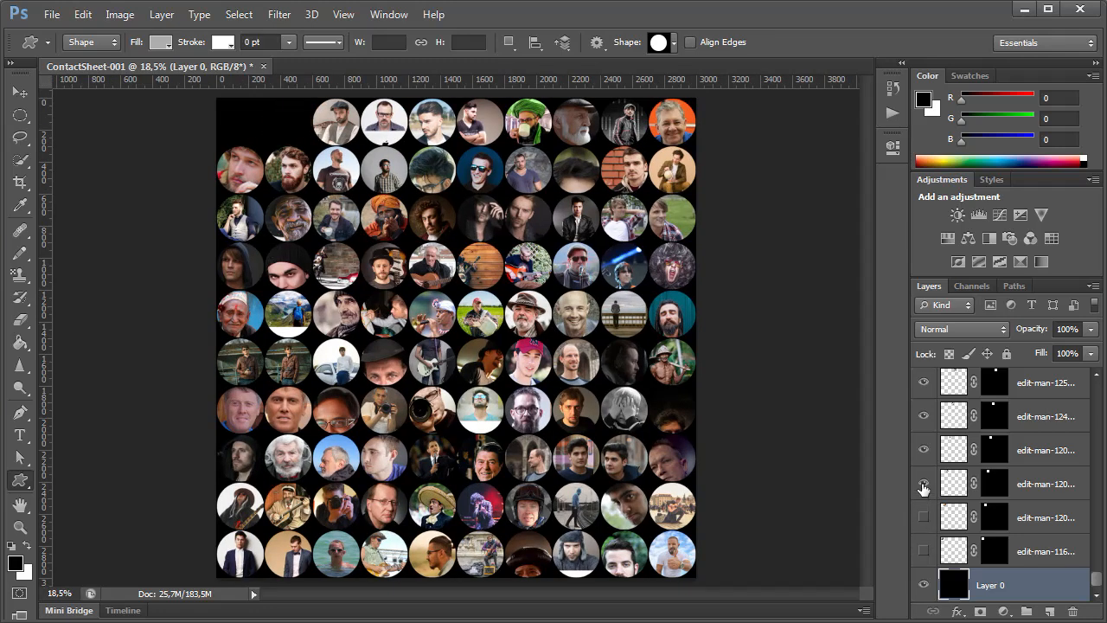
{"action": "left_click", "coordinate": [924, 484]}
{"action": "left_click", "coordinate": [924, 450]}
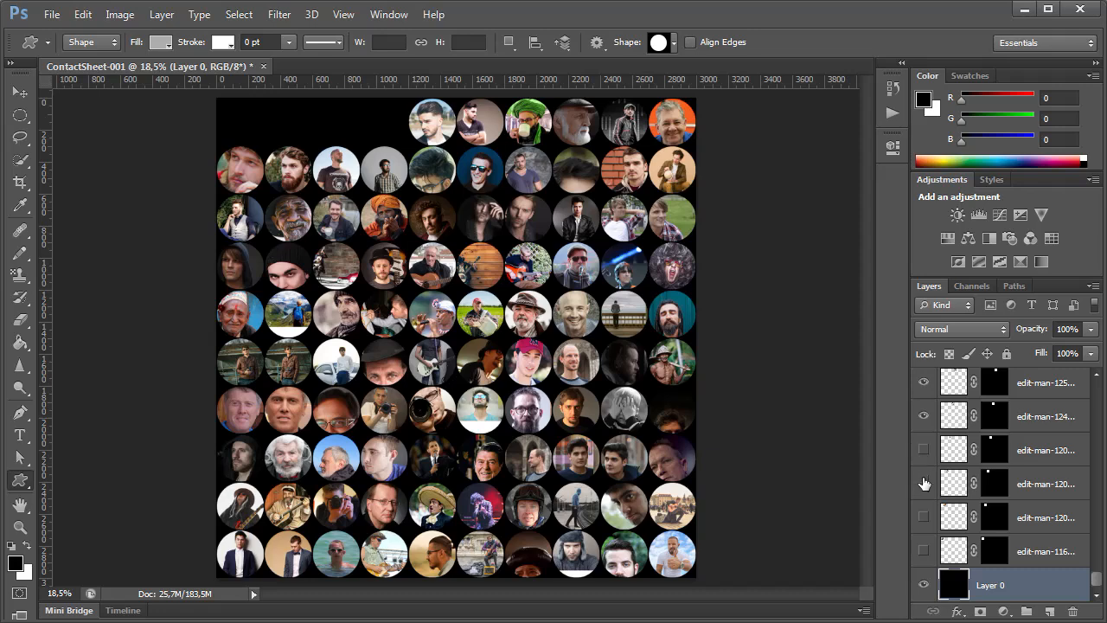
{"action": "left_click", "coordinate": [924, 484]}
{"action": "left_click", "coordinate": [924, 450]}
{"action": "left_click", "coordinate": [924, 517]}
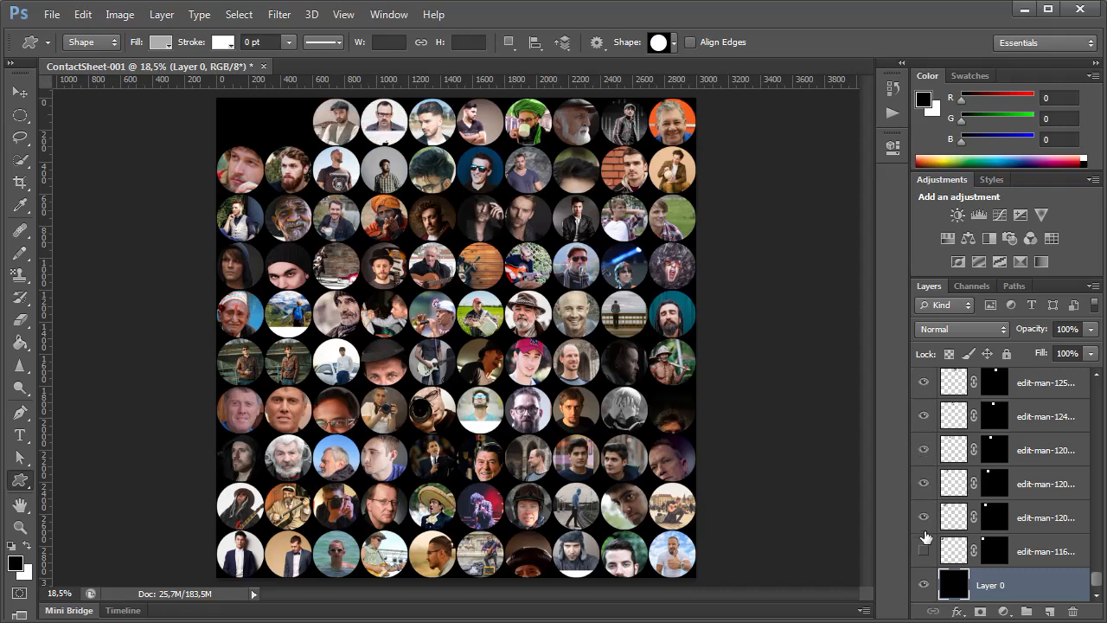
{"action": "left_click", "coordinate": [924, 551]}
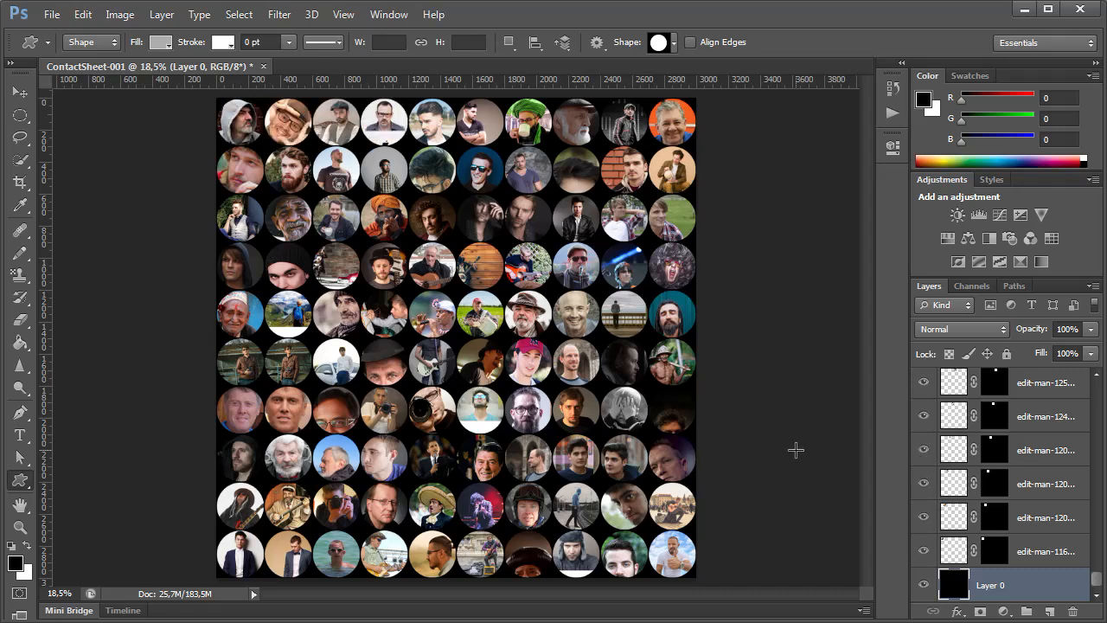